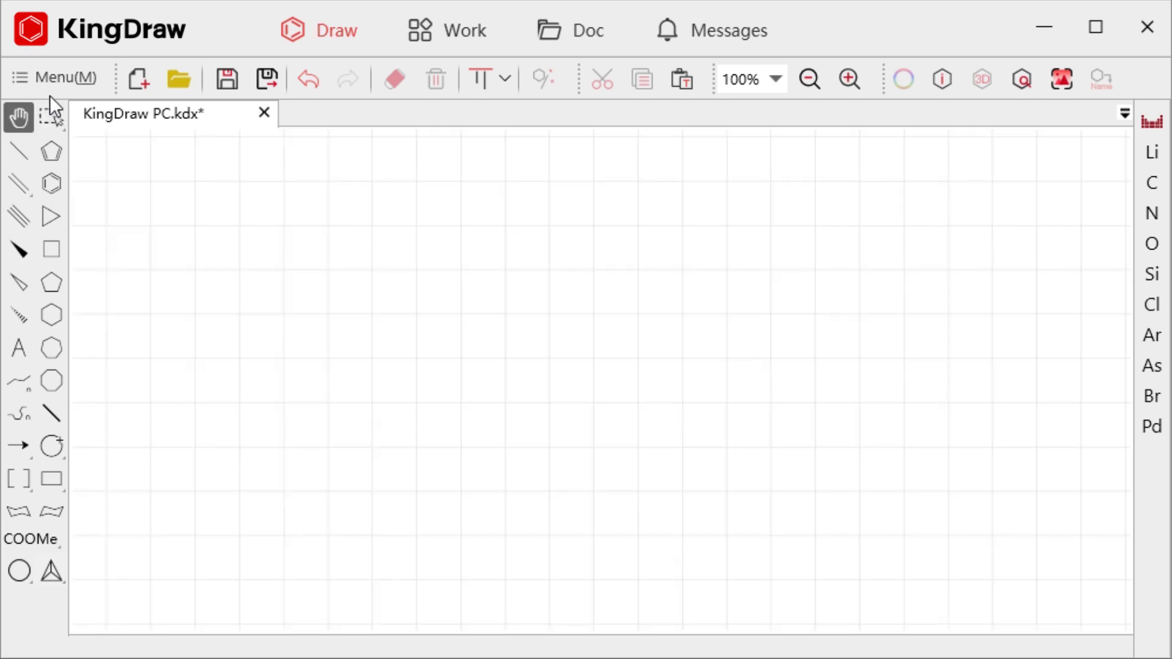
Confirm Page Setting with the page type left at Infinite, then pan across the unbounded grid.
left_click(57, 79)
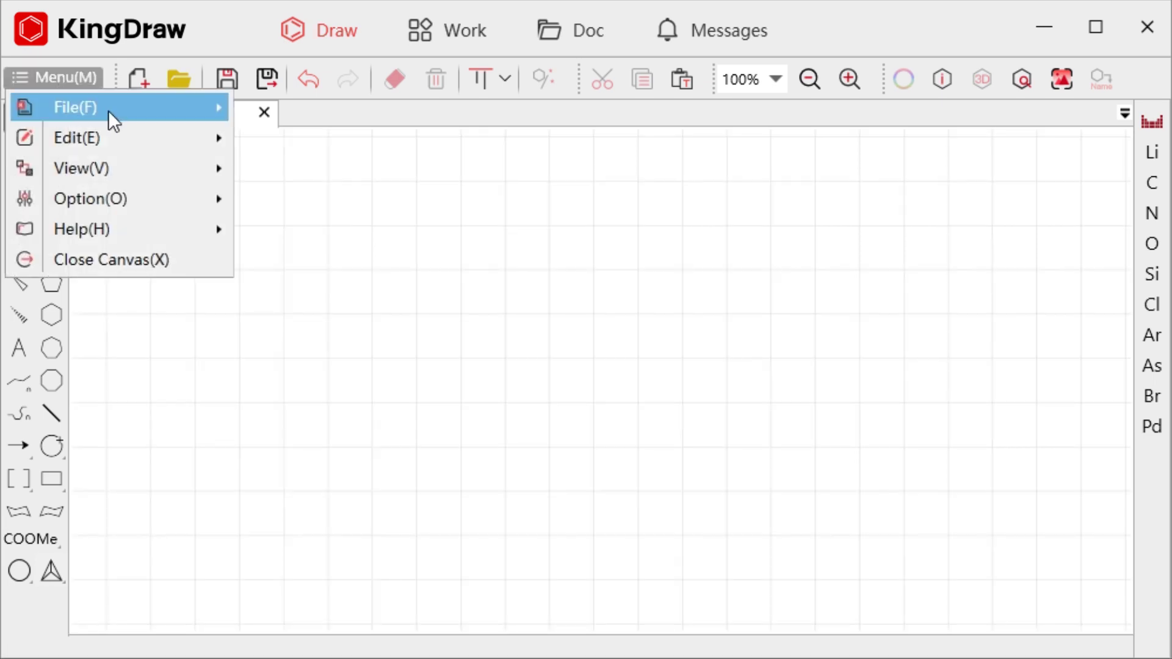
mouse_move(108, 112)
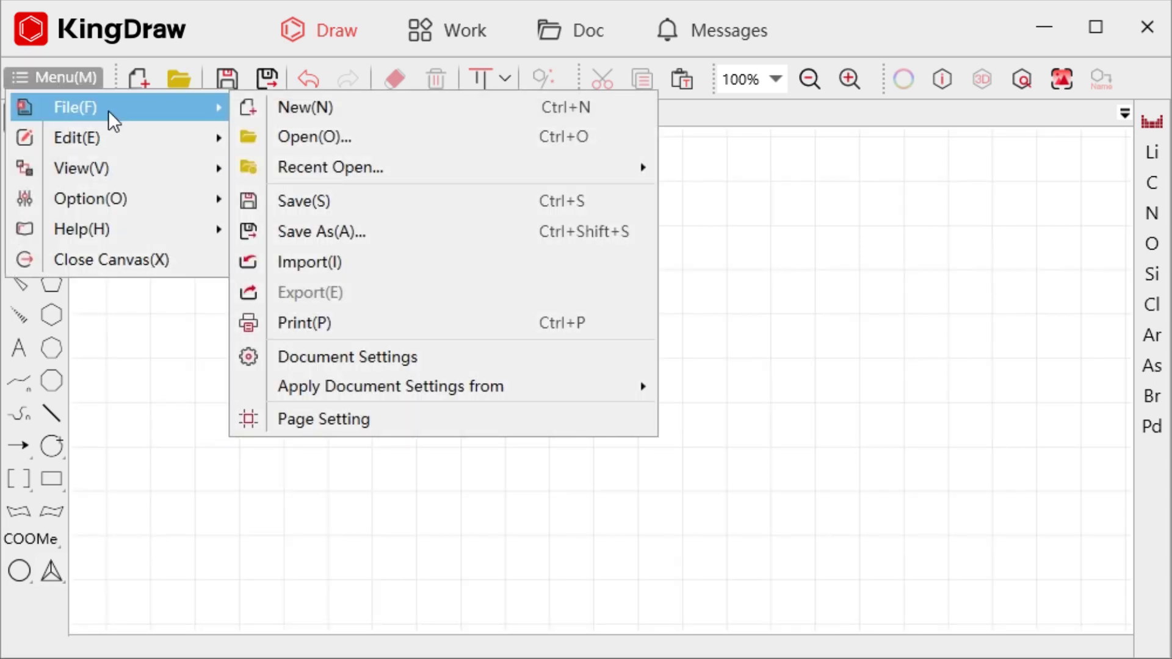
left_click(385, 431)
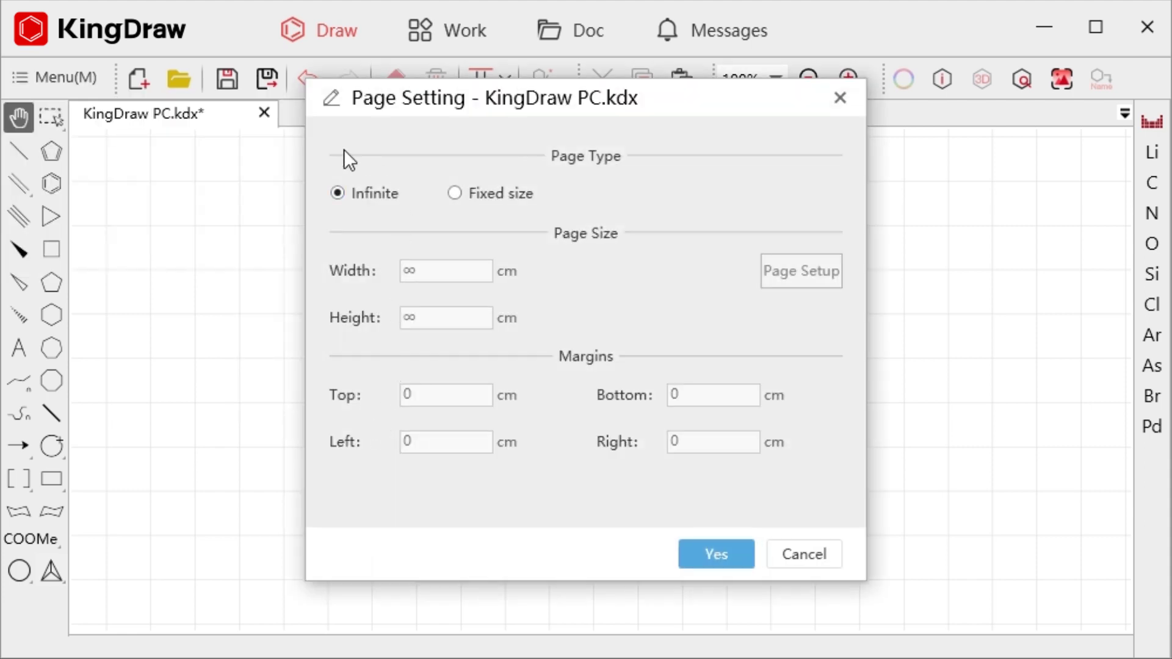
left_click(716, 554)
left_click_drag(526, 425, 251, 419)
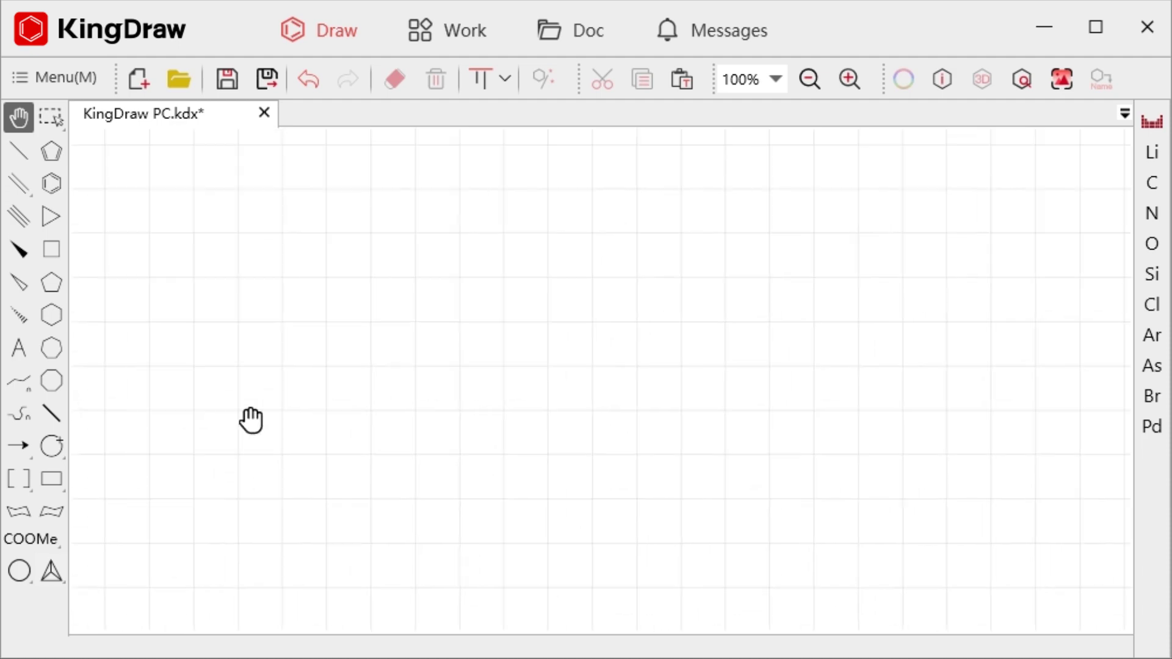
Switch the Page Setting page type from Infinite to Fixed size.
left_click(62, 78)
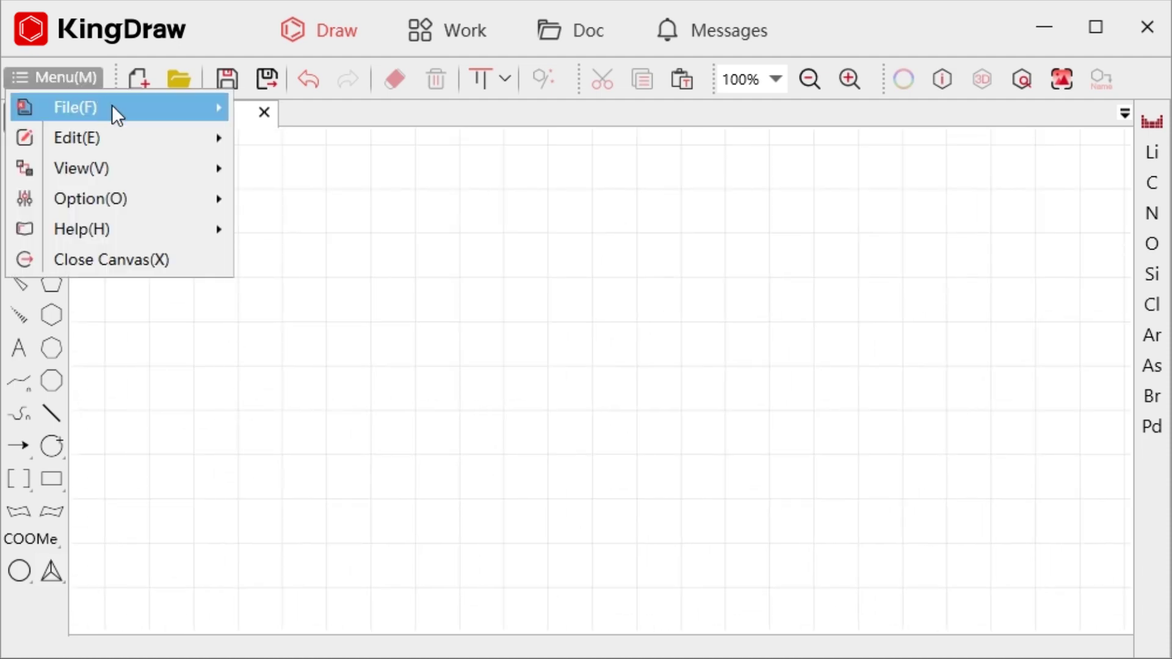
mouse_move(112, 107)
left_click(357, 422)
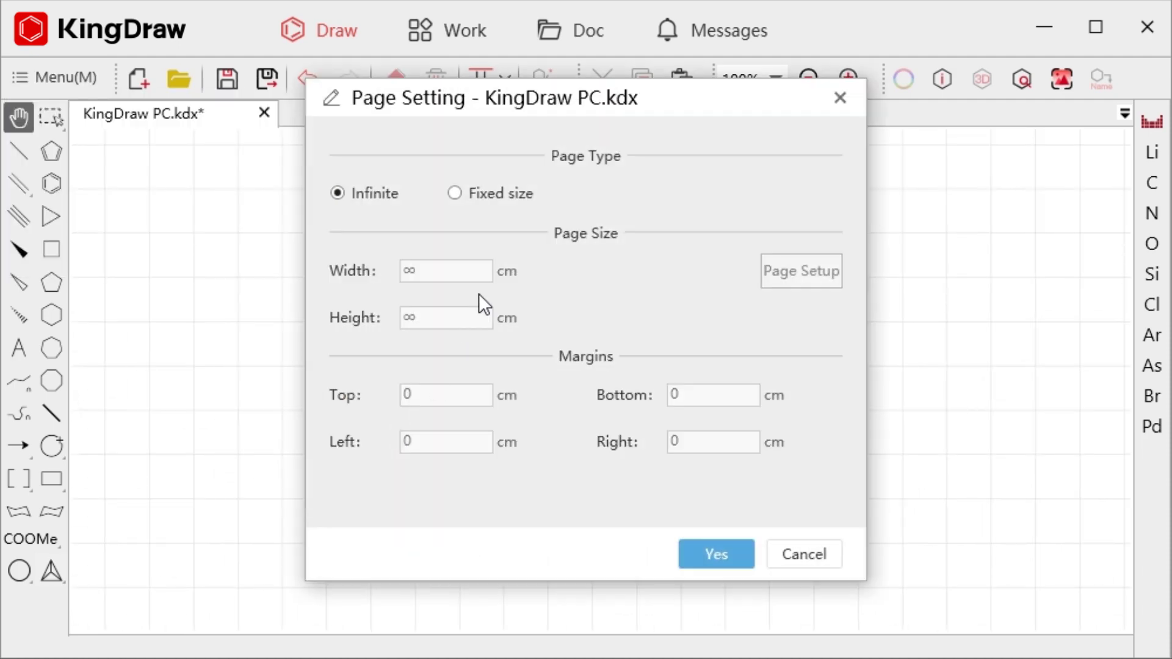
left_click(504, 194)
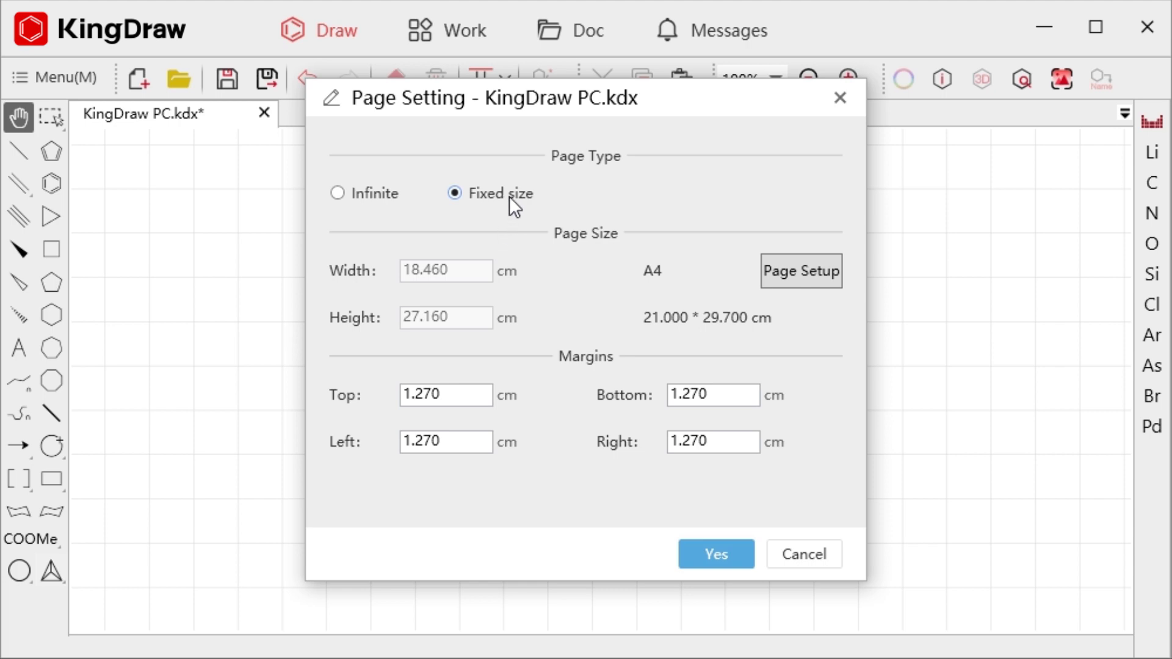
Set the paper to A4 portrait after trying B5, COM10 and landscape, then check the 1.270 cm margins.
left_click(830, 275)
left_click(680, 225)
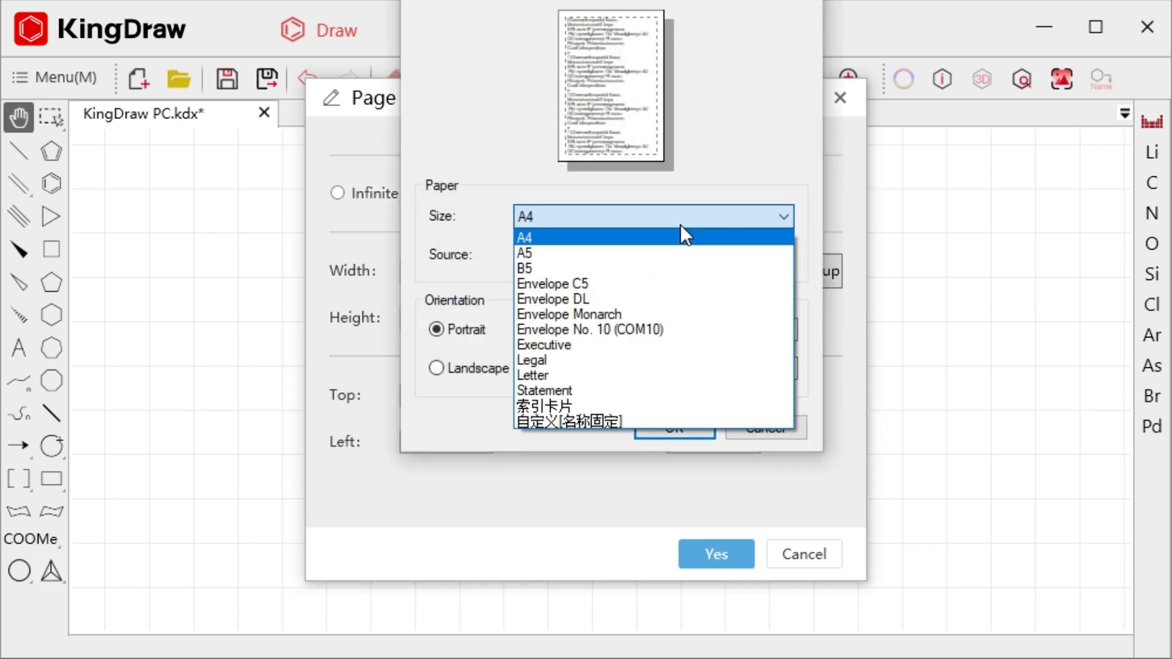
left_click(655, 266)
left_click(632, 217)
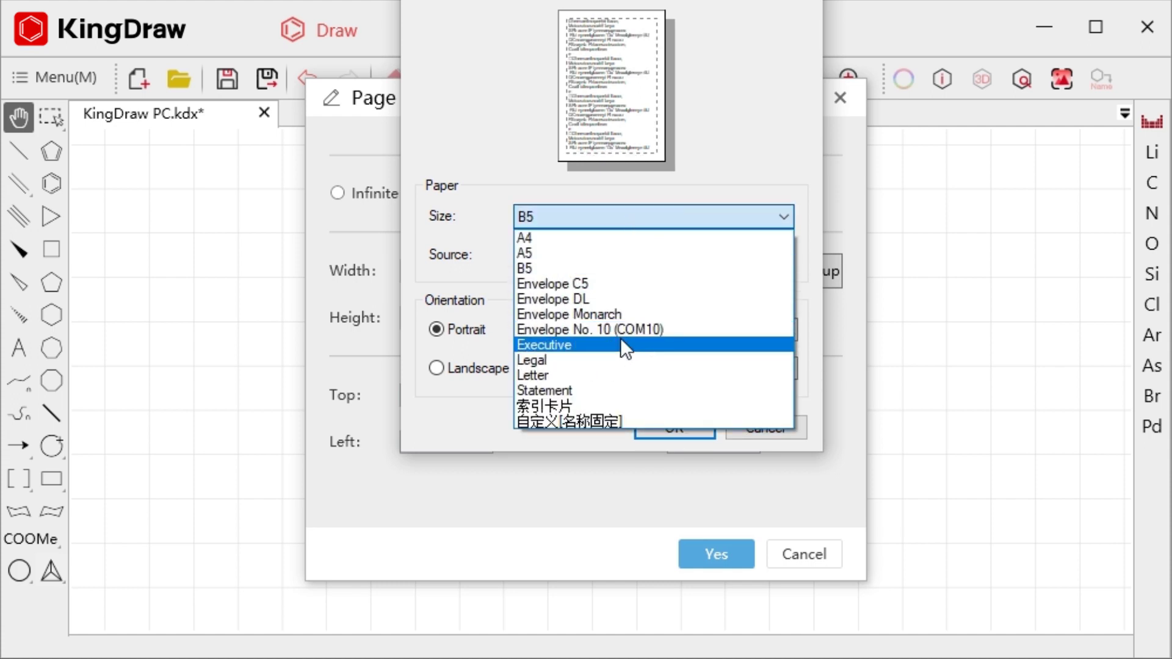
left_click(619, 331)
left_click(603, 215)
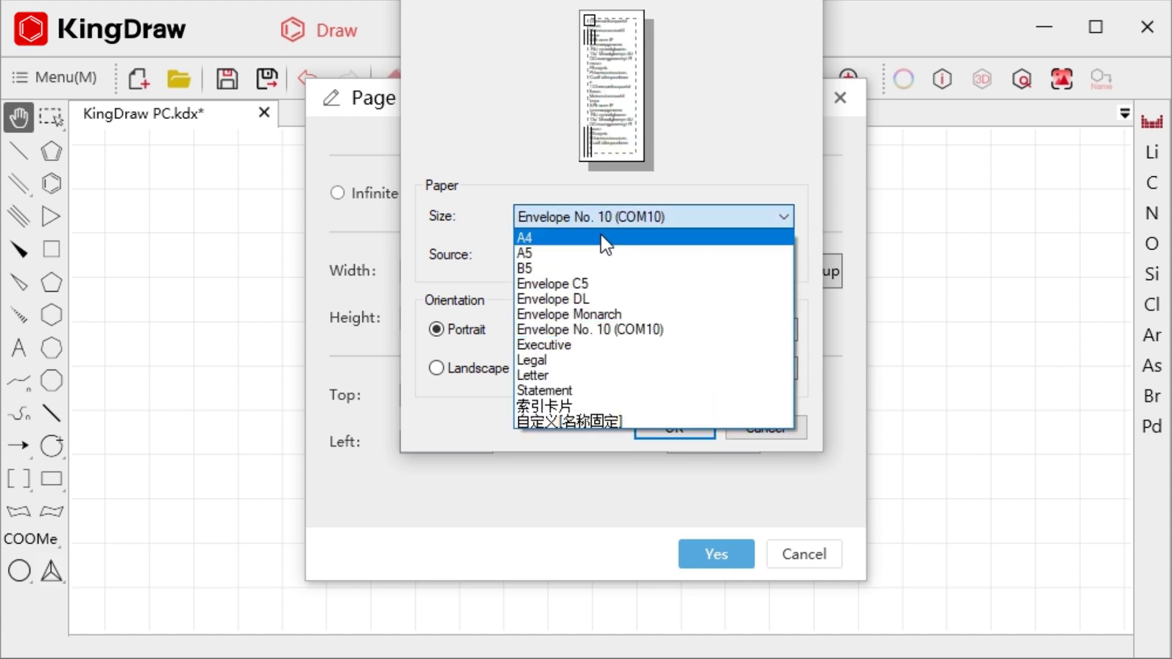
left_click(600, 235)
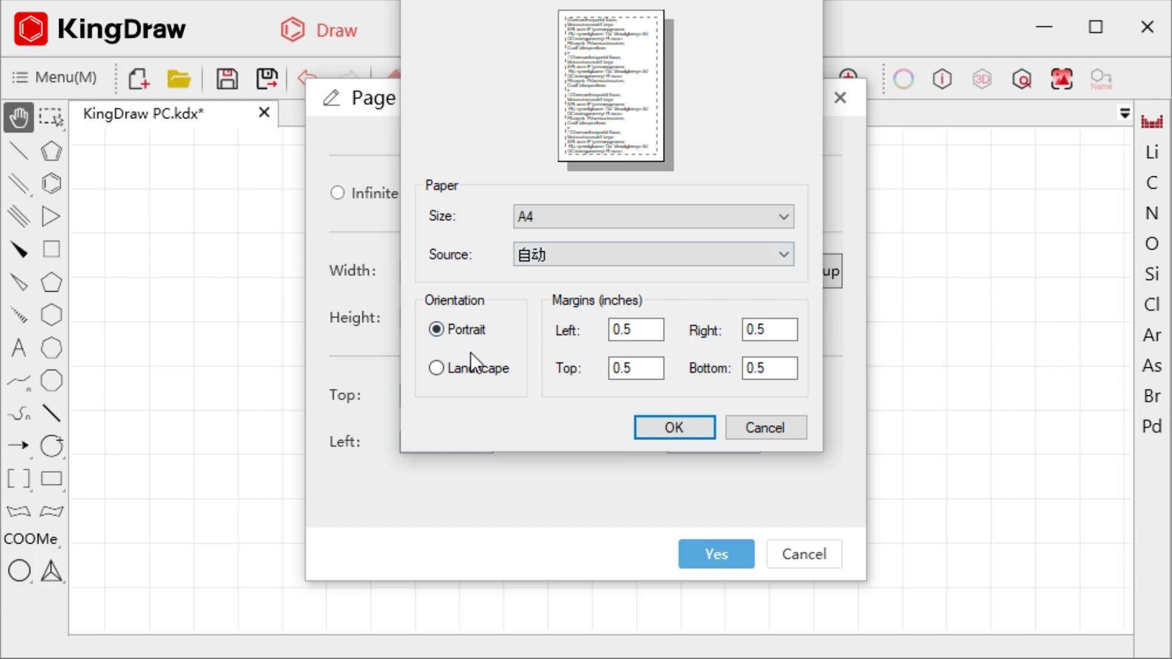
left_click(472, 368)
left_click(463, 329)
left_click(674, 432)
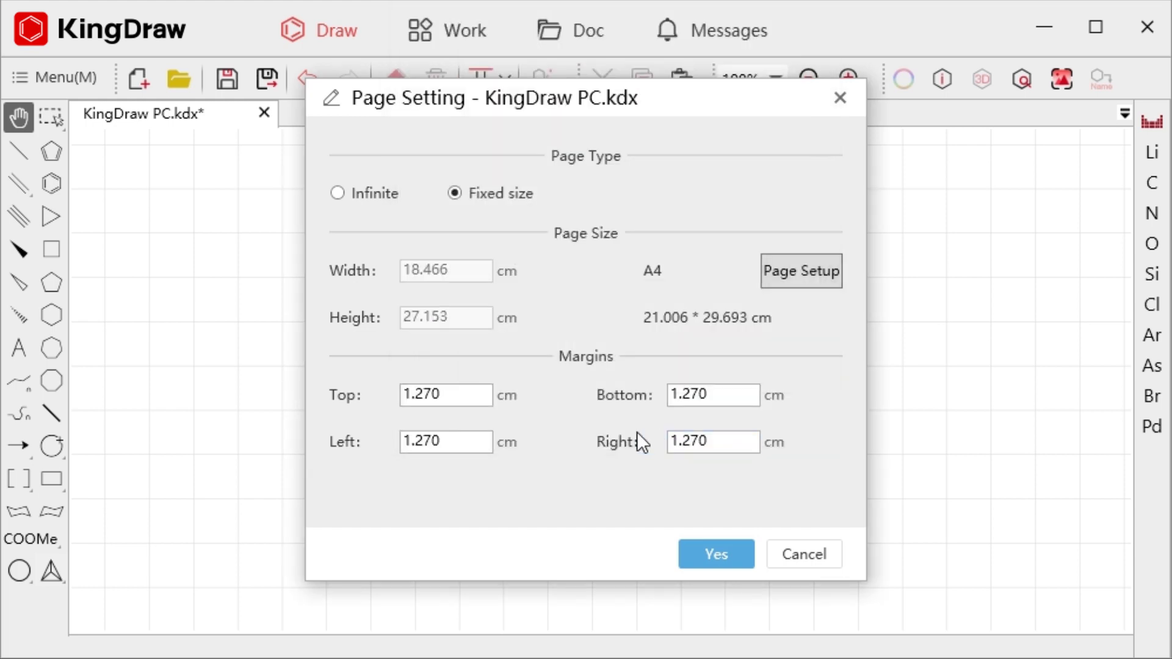
left_click(480, 392)
left_click(731, 440)
Apply the fixed A4 page and scroll around it to review the Michael Addition schemes.
left_click(719, 553)
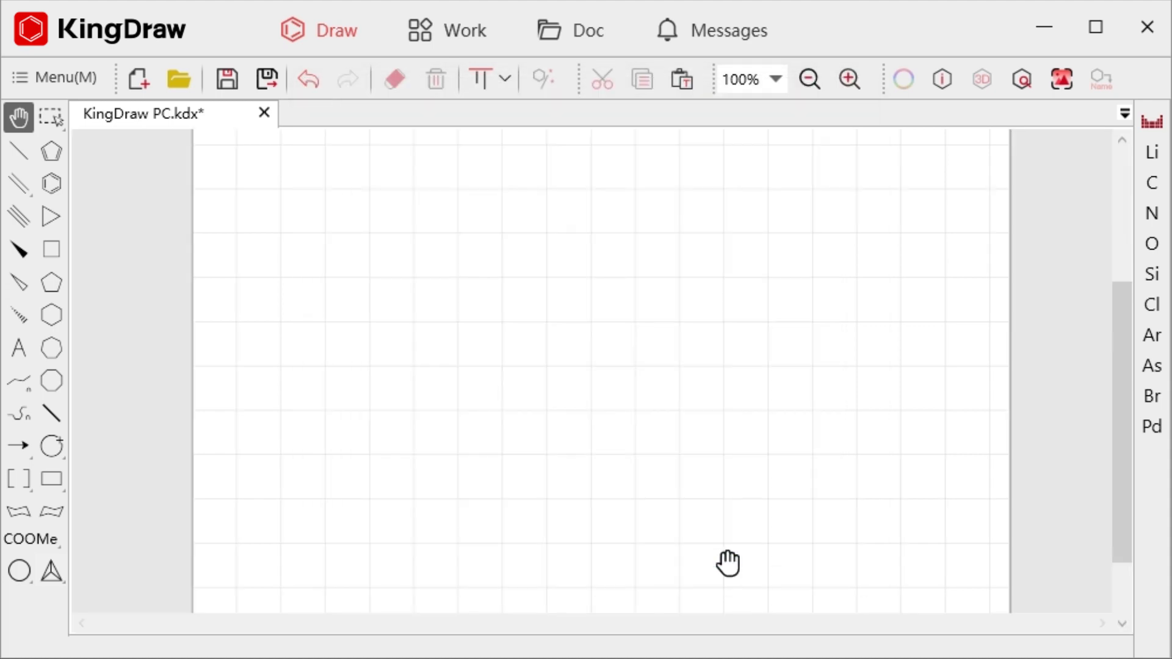
scroll(790, 430, "up", 5)
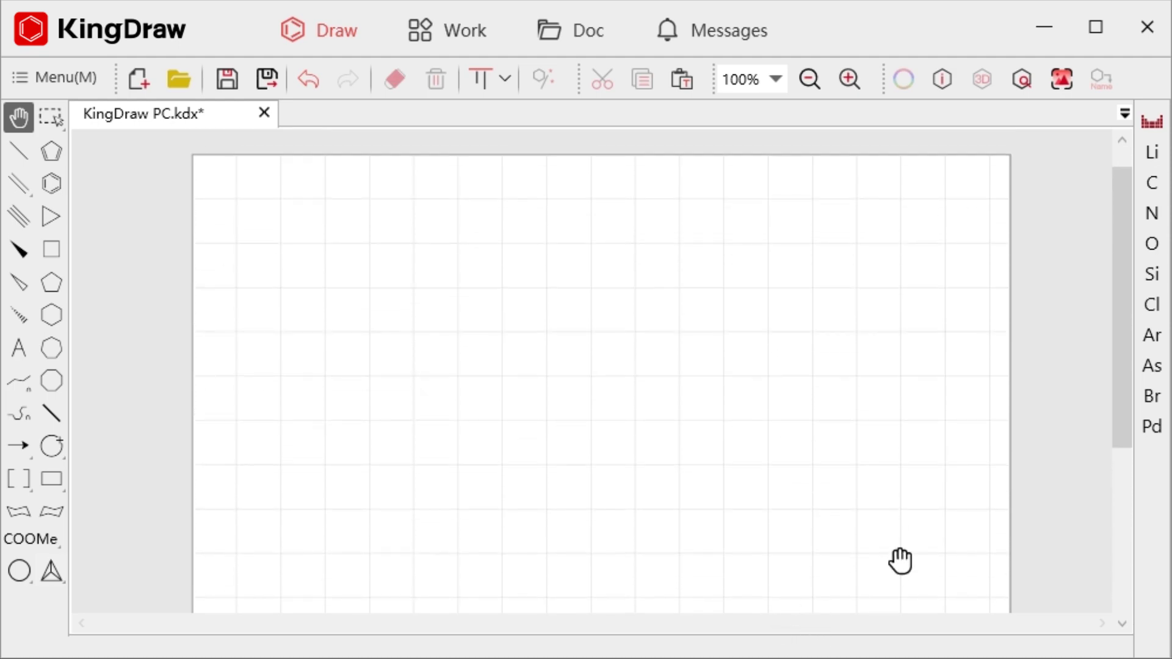
scroll(426, 557, "down", 4)
scroll(448, 489, "down", 10)
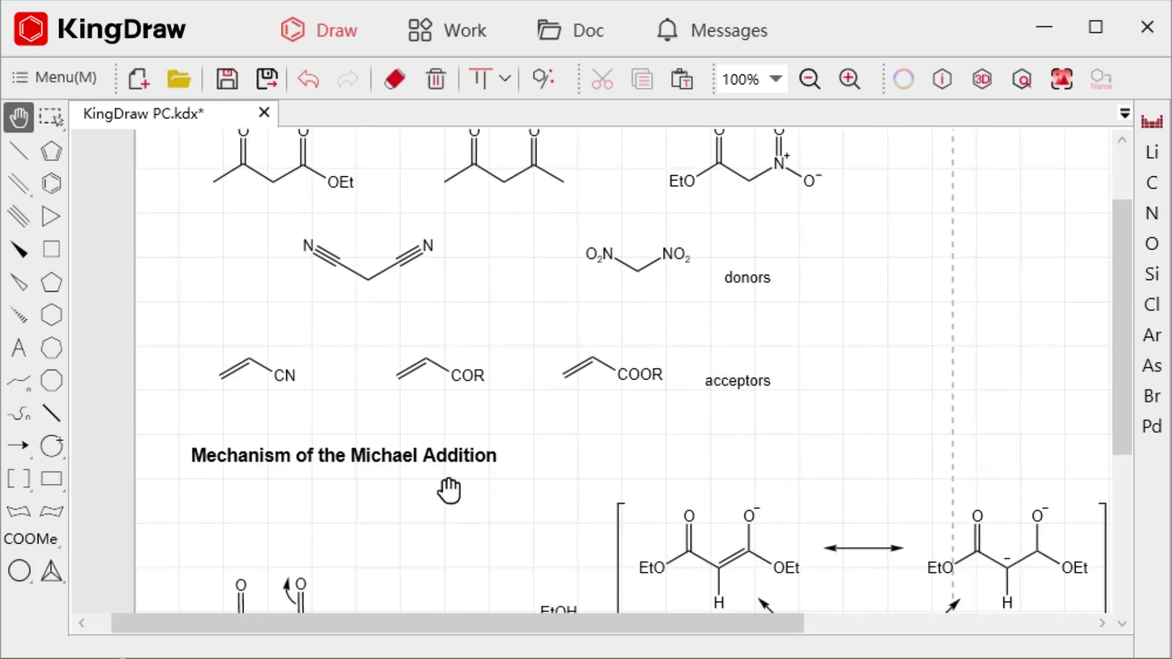
scroll(480, 482, "down", 2)
scroll(480, 482, "right", 3)
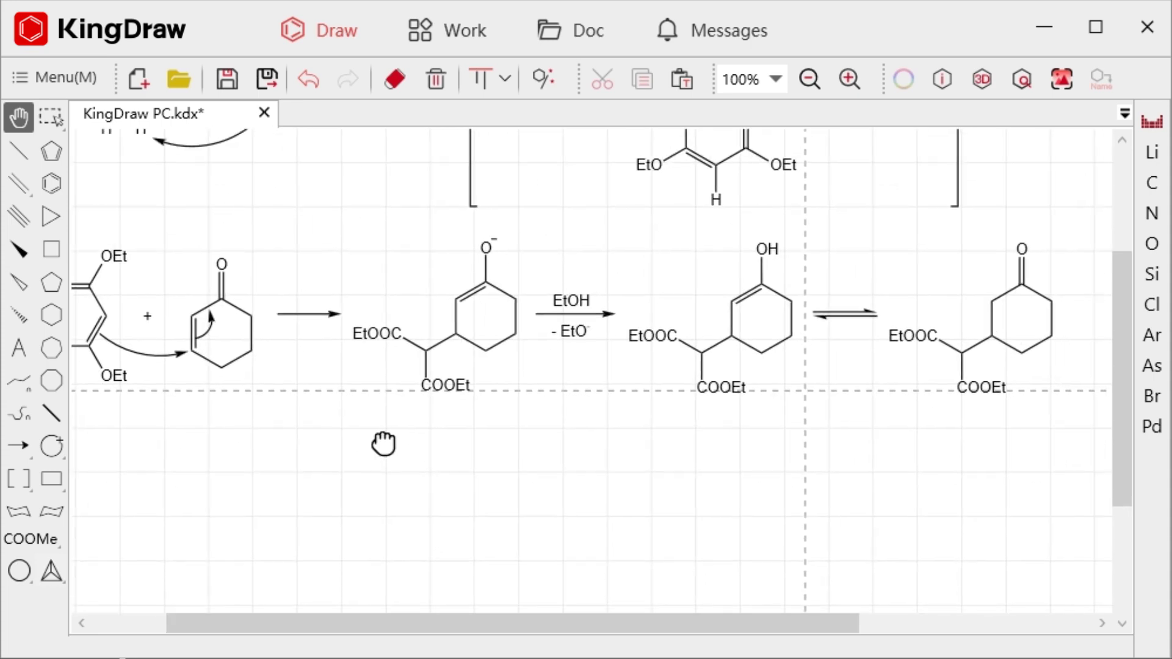
scroll(445, 437, "up", 3)
scroll(445, 437, "left", 3)
scroll(485, 322, "up", 7)
scroll(485, 322, "left", 1)
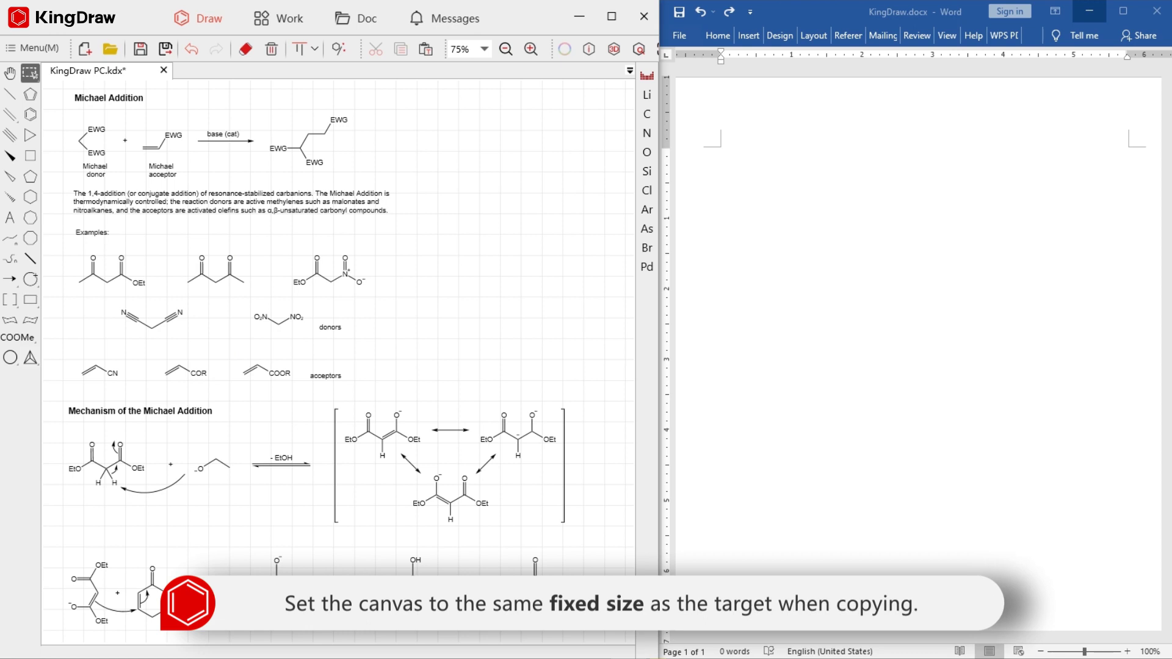
Copy the top Michael Addition scheme into the Word document.
left_click_drag(53, 117, 386, 177)
key("ctrl+c")
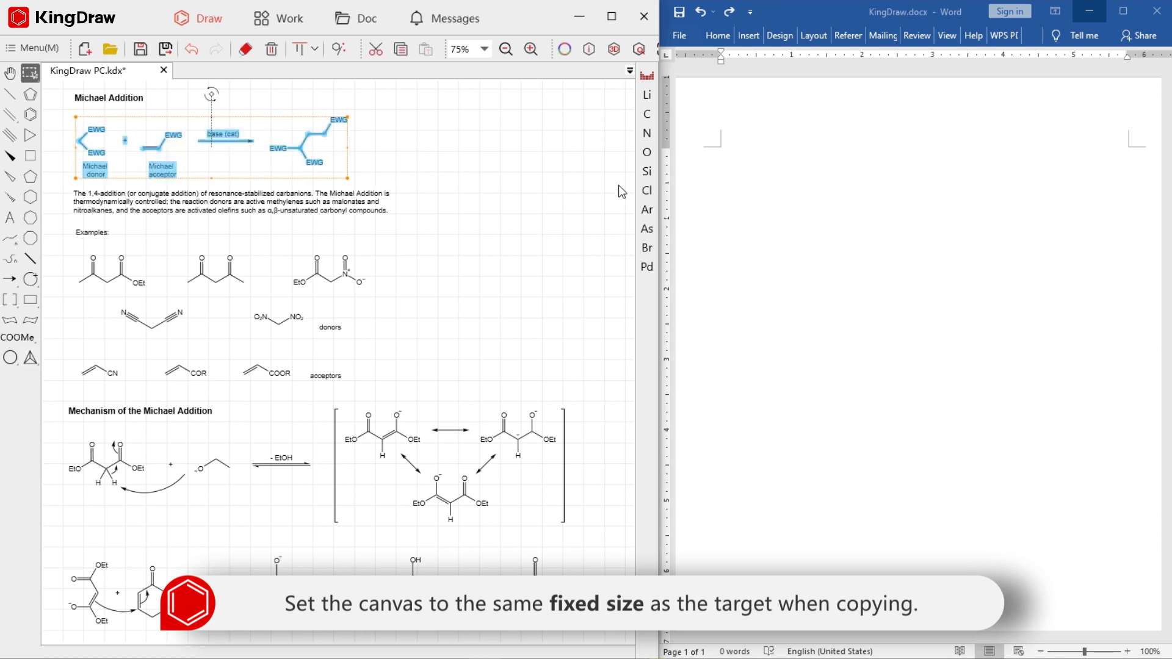
left_click(724, 206)
key("ctrl+v")
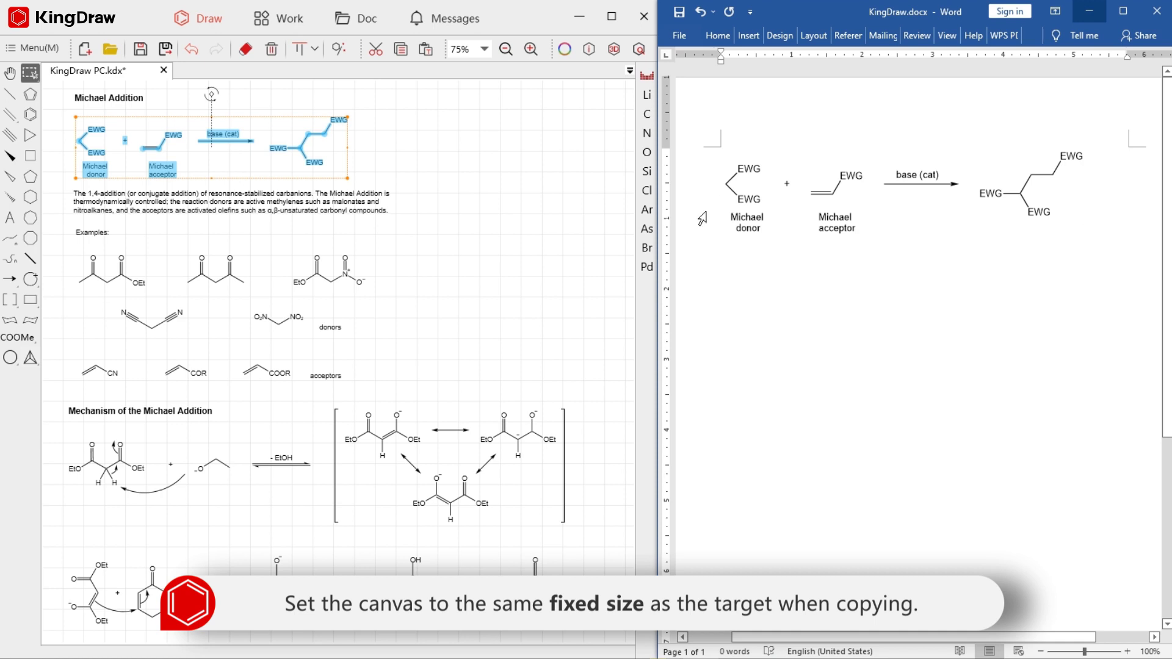
Paste the bottom cyclohexenone mechanism below it in Word and compare its size.
left_click_drag(58, 537, 582, 632)
key("ctrl+c")
left_click(784, 322)
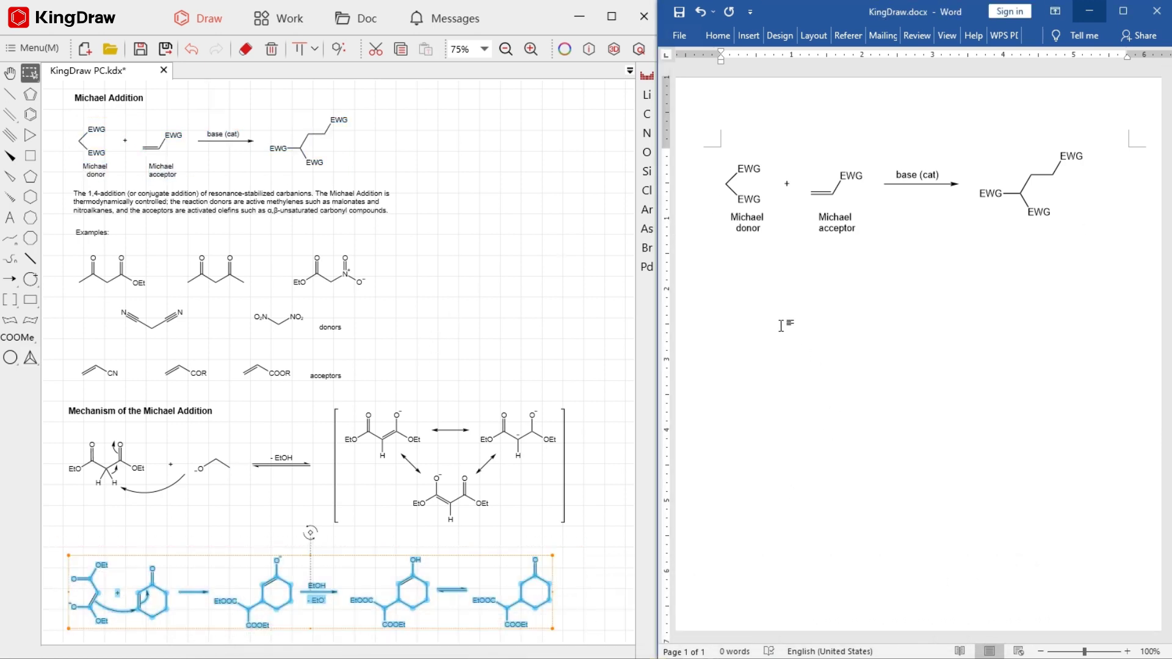
key("ctrl+v")
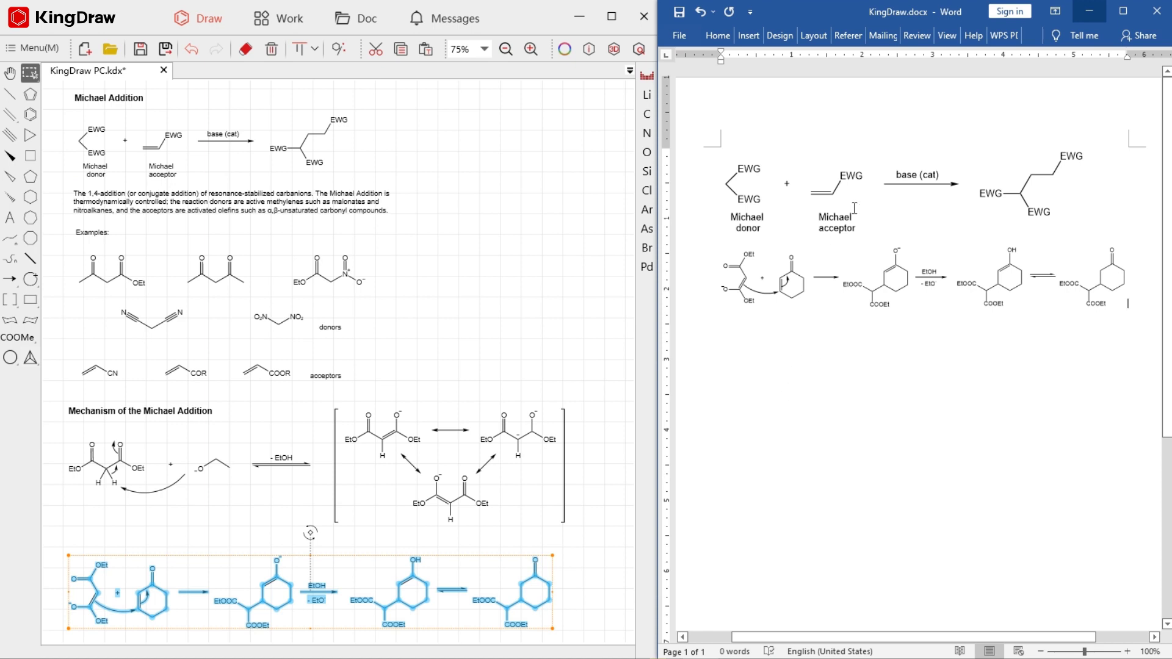
left_click(907, 291)
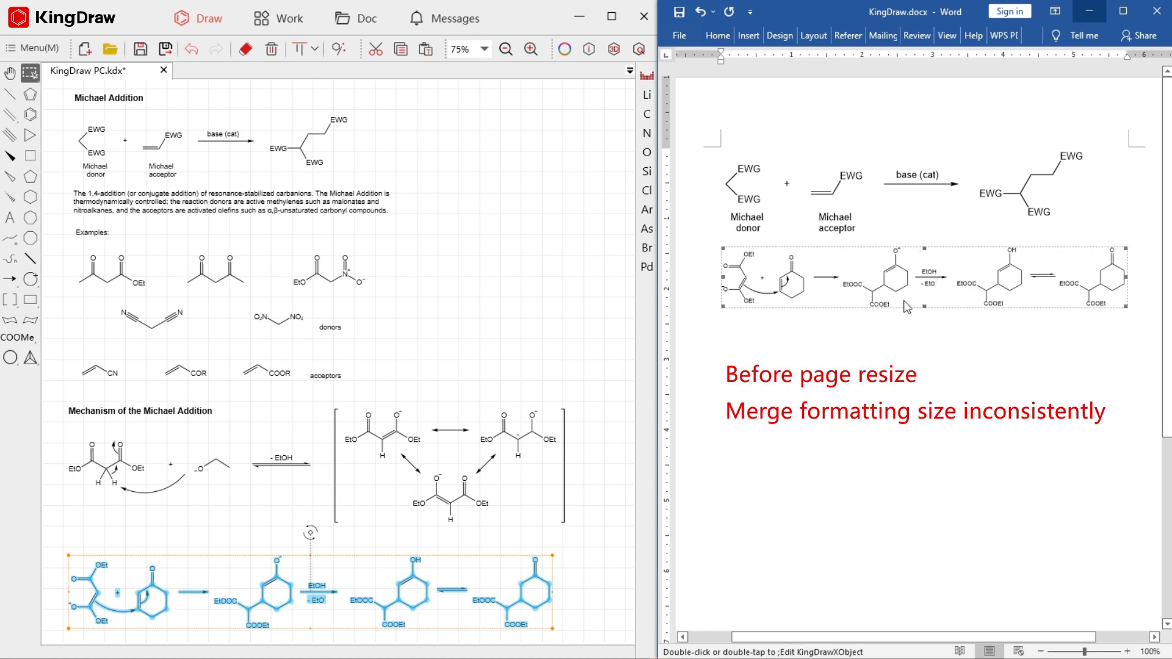
left_click(1135, 281)
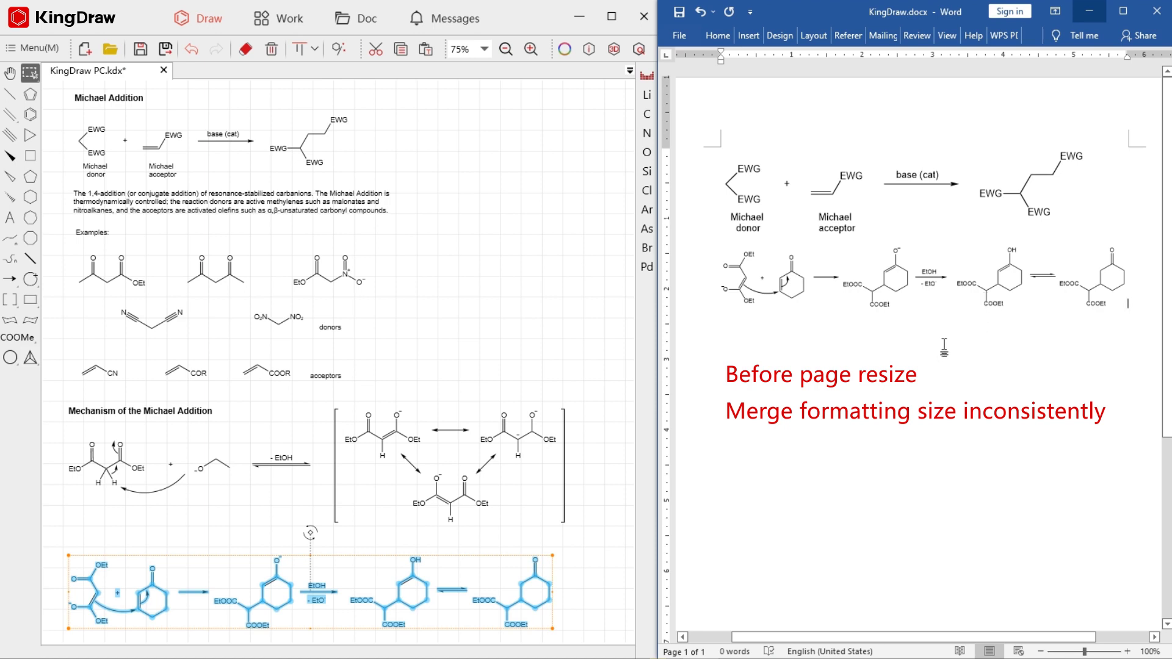
Pan up to the mechanism schemes and marquee-select the bottom reaction scheme.
left_click_drag(547, 413, 533, 189)
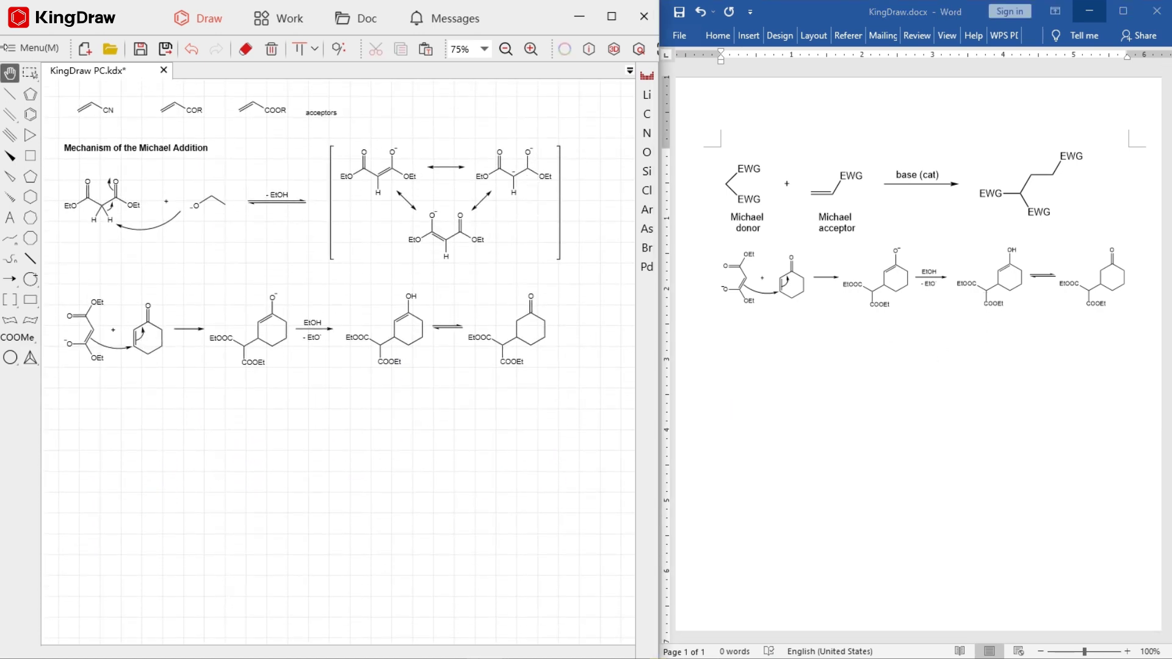
left_click(30, 73)
left_click_drag(580, 406, 62, 275)
Move the resonance bracket and the final enol and ketone onto new rows within the page width.
key("Down")
key("Down")
key("Down")
key("Down")
key("Down")
key("Down")
key("Down")
key("Down")
key("Down")
key("Down")
key("Down")
key("Down")
key("Down")
key("Down")
key("Down")
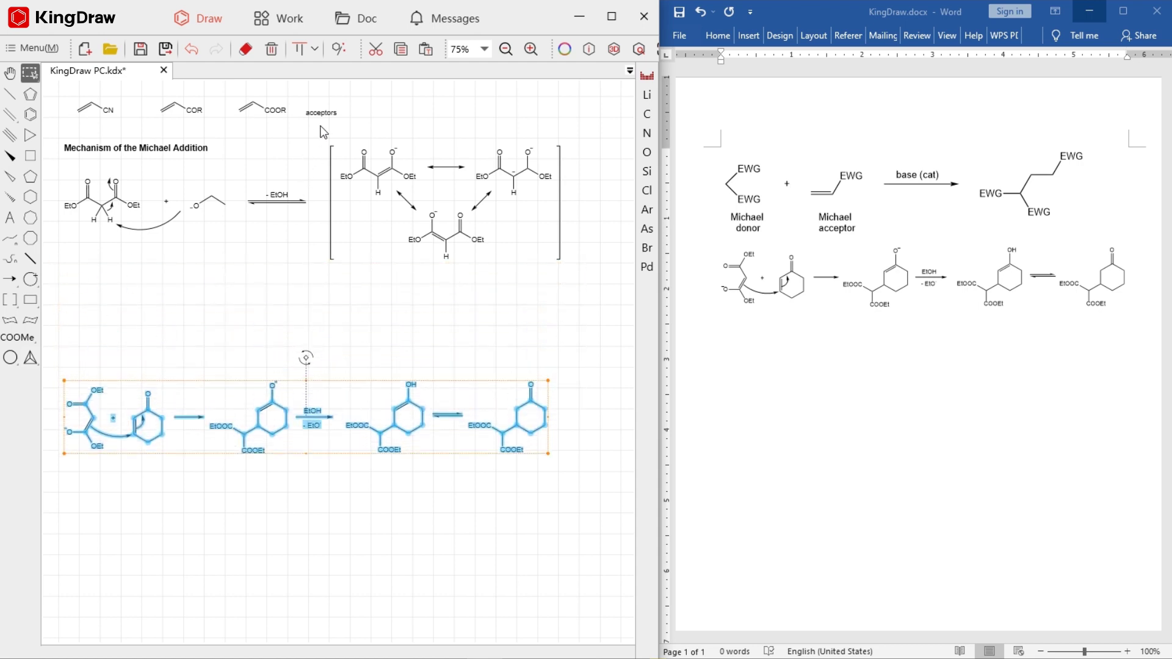
left_click_drag(324, 131, 595, 314)
left_click_drag(520, 249, 268, 345)
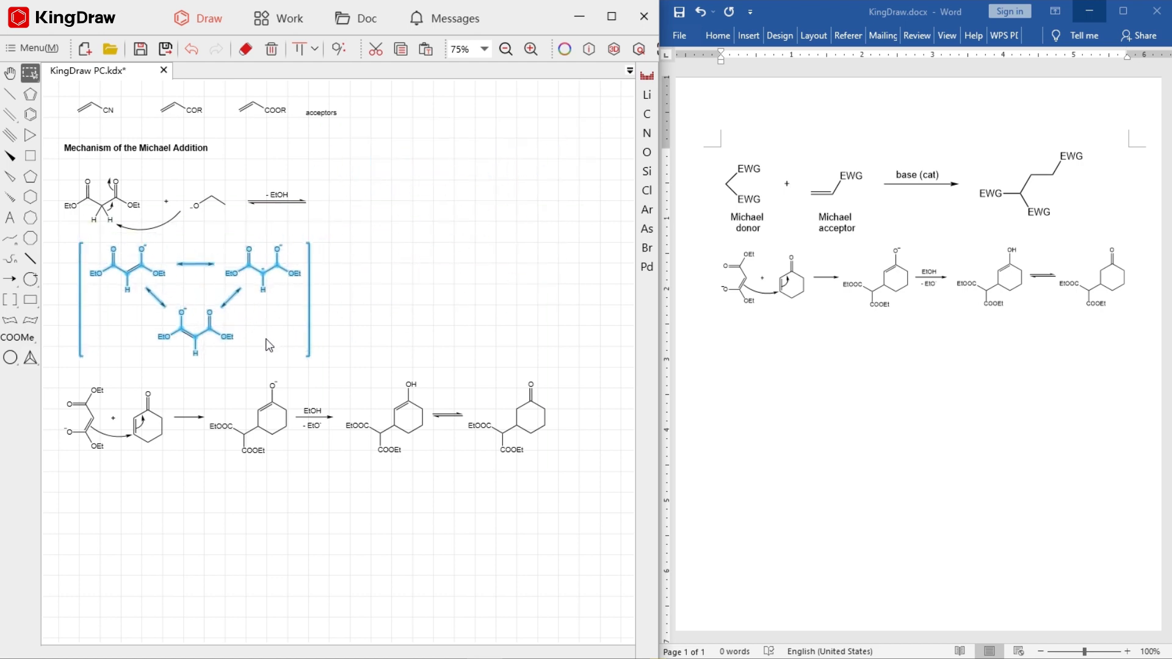
key("Left")
key("Left")
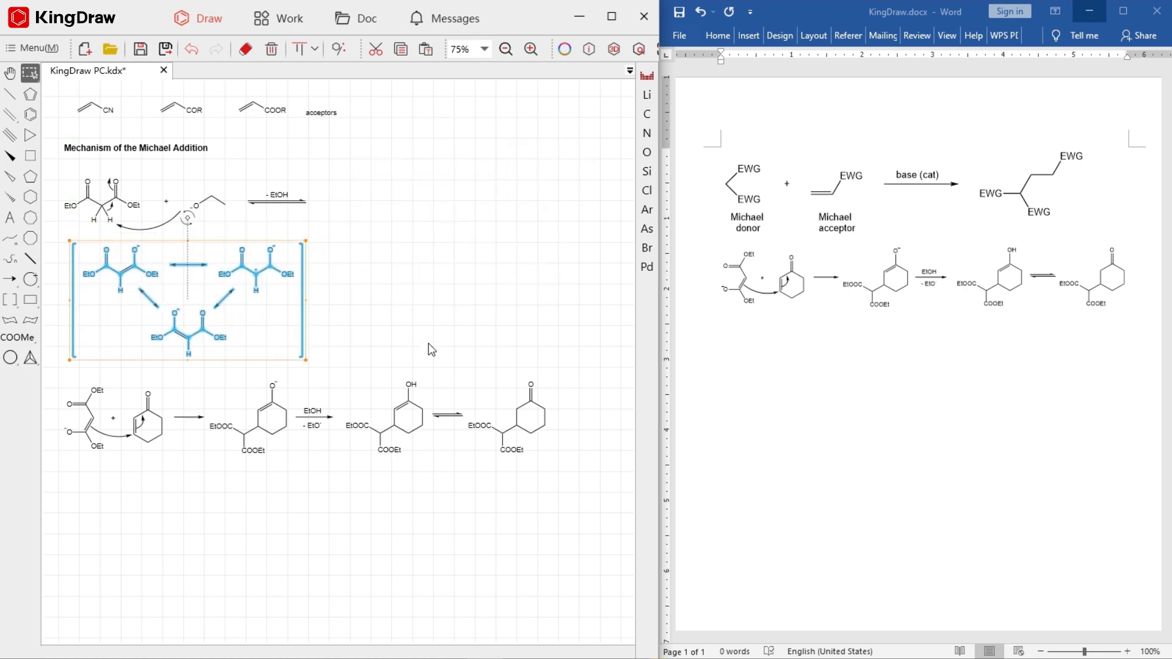
left_click(353, 361)
left_click_drag(351, 355, 554, 487)
left_click_drag(518, 441, 240, 496)
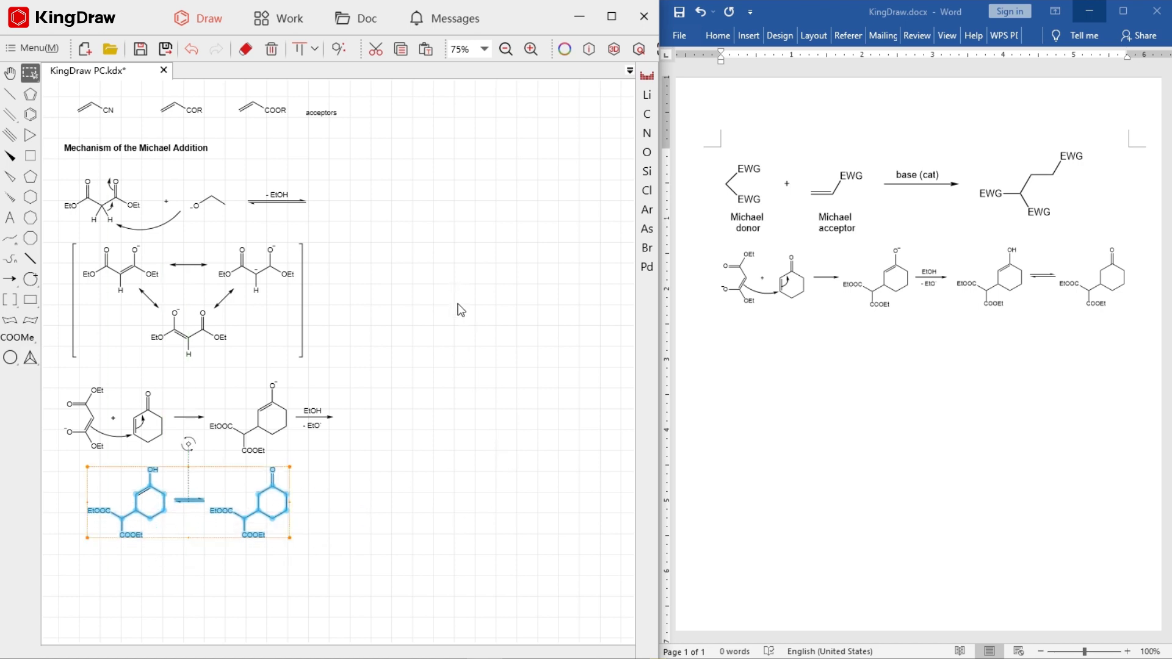
Make the canvas a fixed A4 page in Page Setting.
left_click(38, 44)
mouse_move(56, 64)
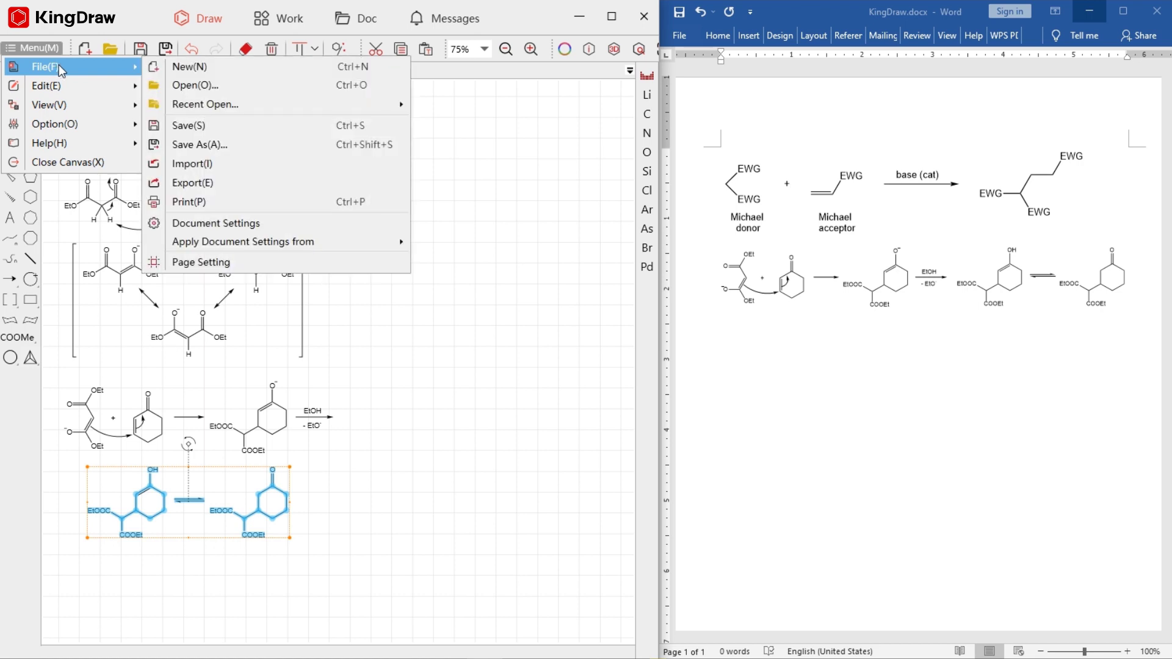
left_click(276, 261)
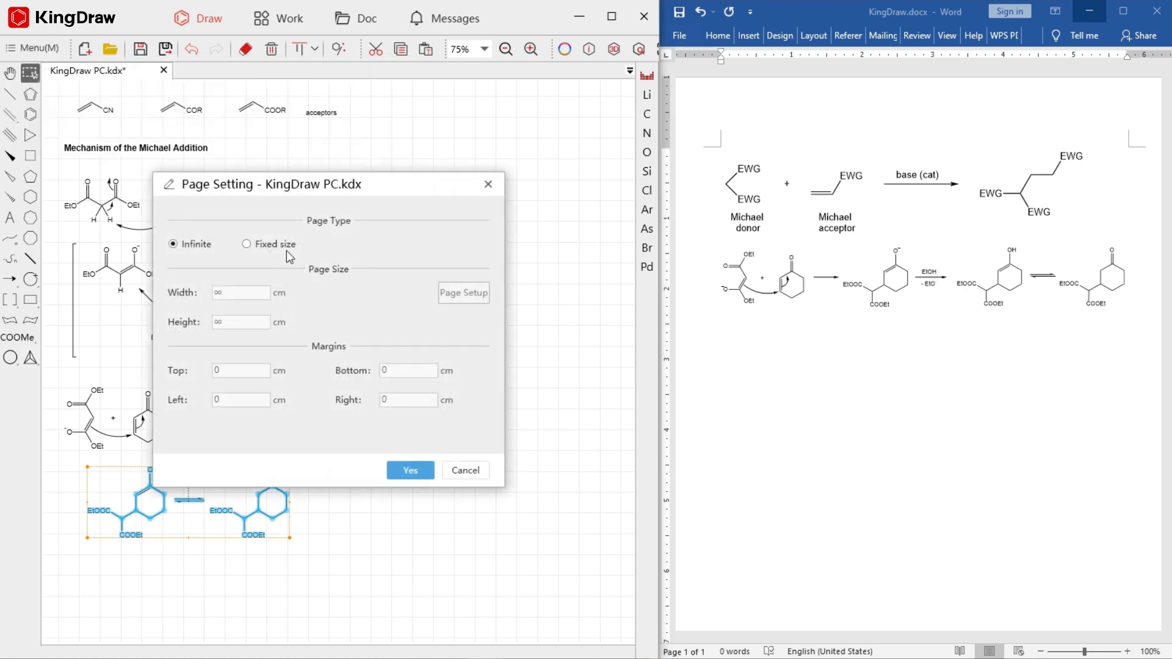
left_click(249, 244)
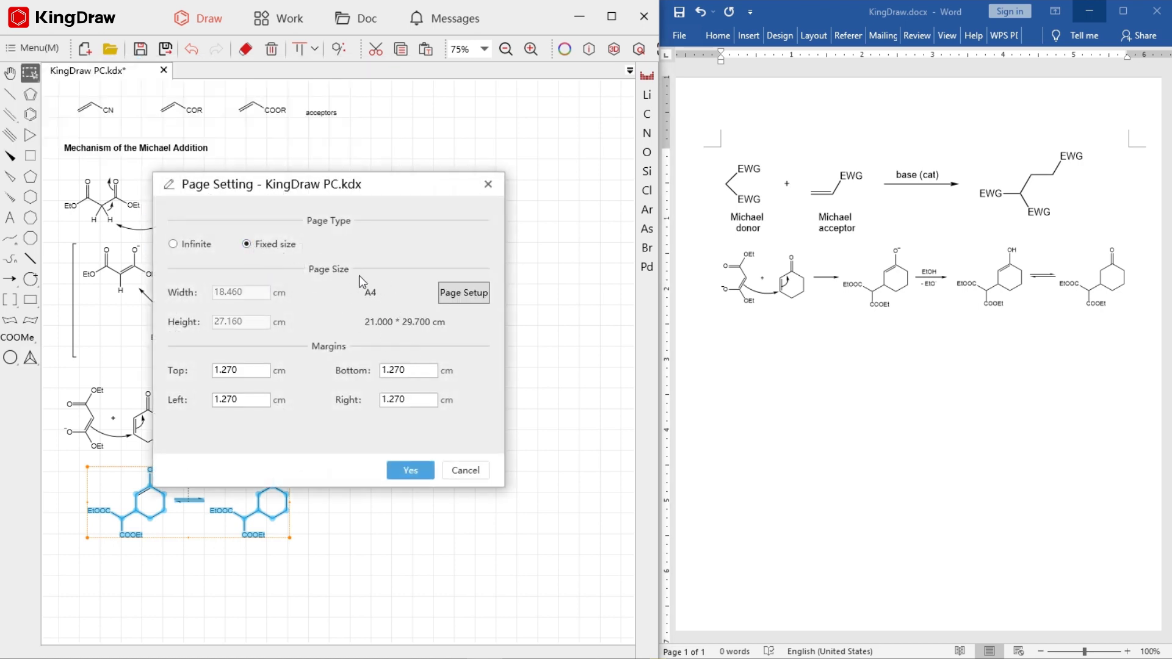
left_click(405, 473)
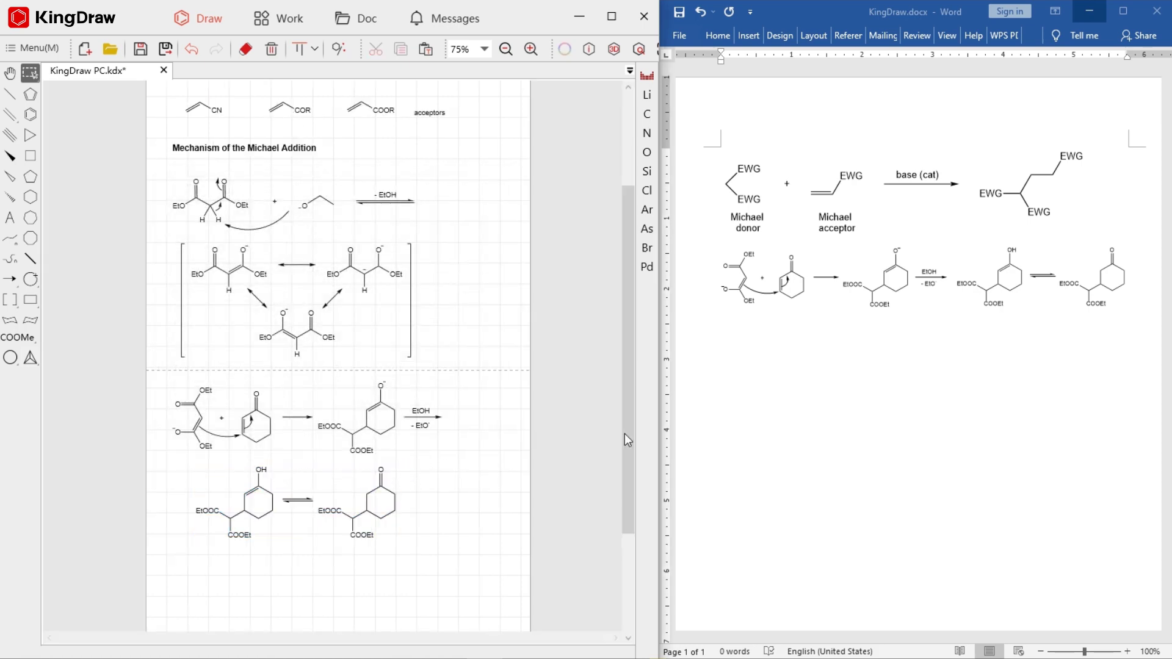
Paste the top Michael Addition reaction scheme into Word below the earlier drawings.
left_click_drag(624, 434, 622, 294)
left_click_drag(160, 175, 496, 249)
left_click(792, 434)
key("ctrl+v")
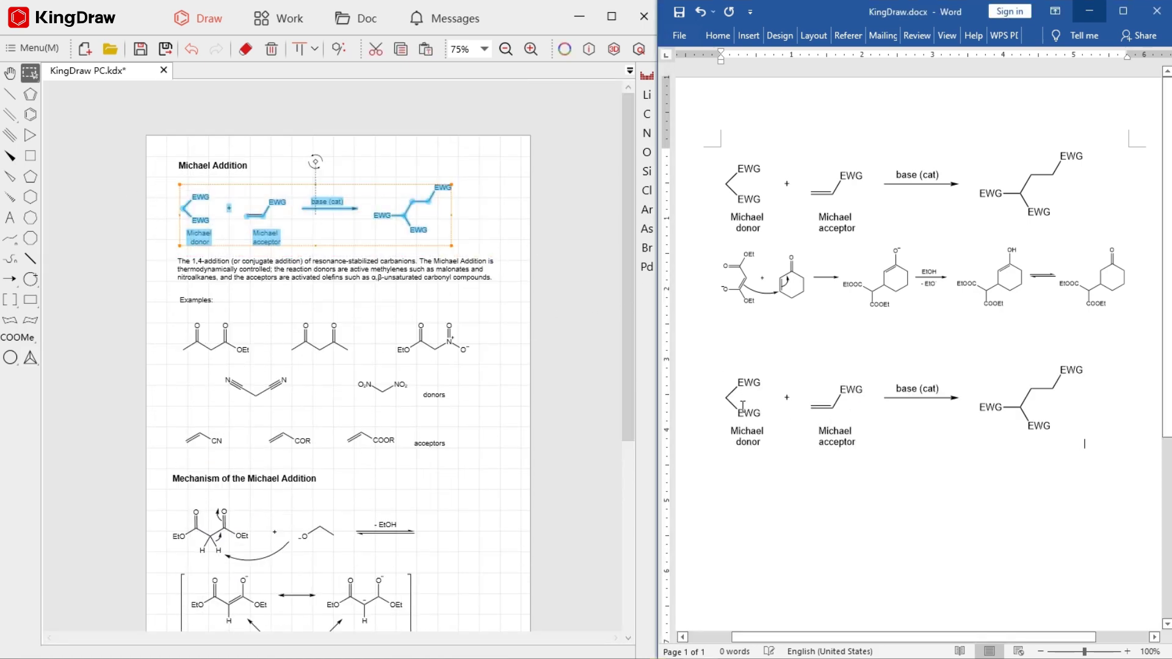
Paste the rearranged two-row mechanism scheme into Word and inspect both pasted objects.
left_click_drag(625, 124, 625, 231)
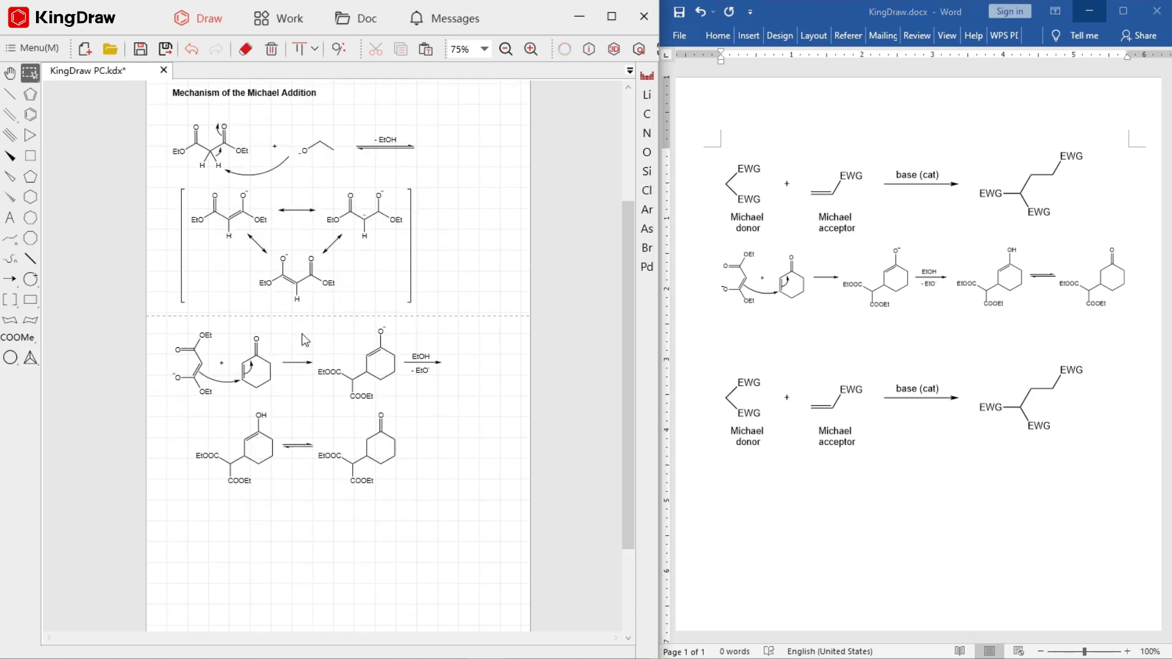
left_click_drag(157, 324, 501, 520)
left_click(775, 544)
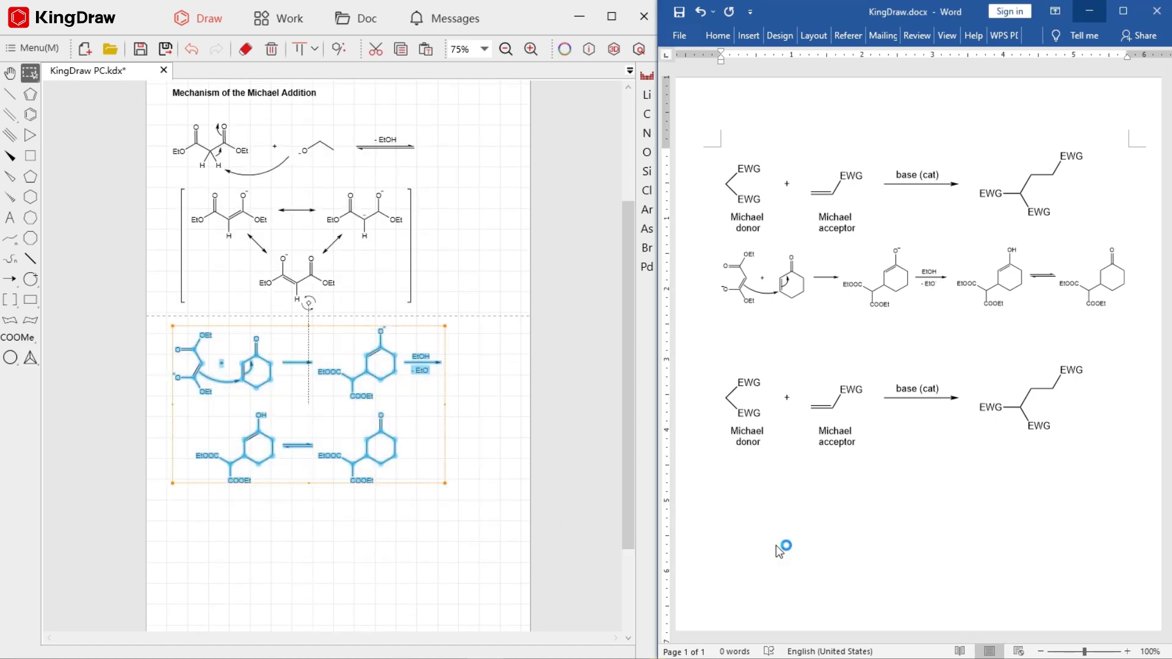
key("ctrl+v")
left_click(1045, 365)
left_click(1029, 476)
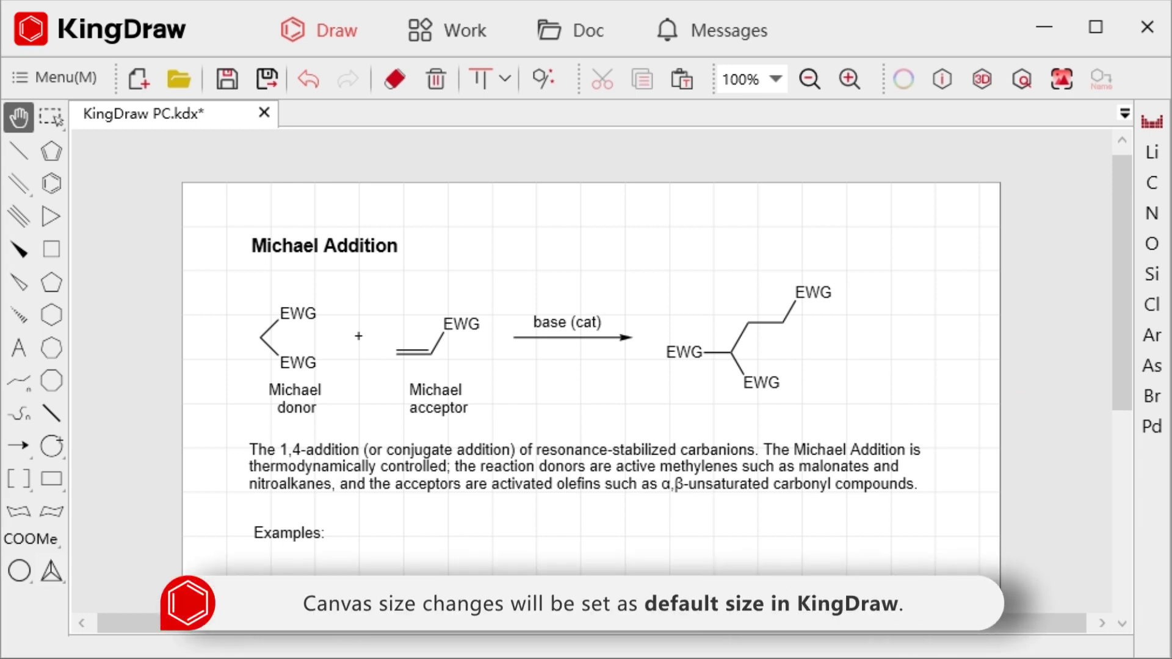
left_click(148, 90)
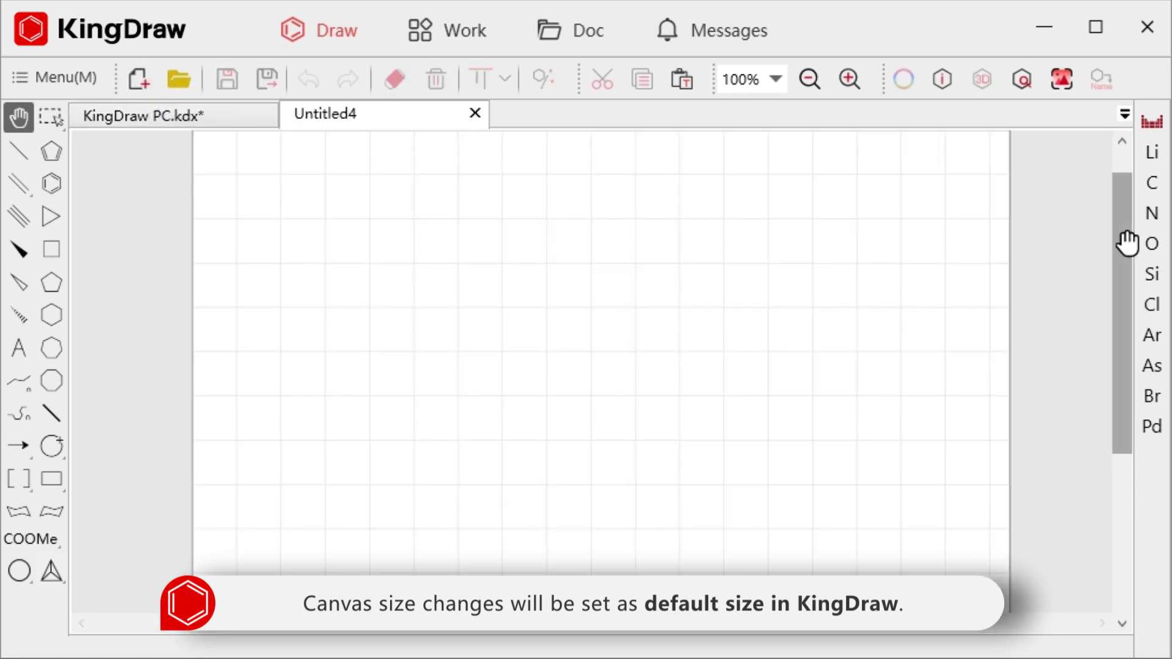
left_click_drag(1127, 243, 1122, 198)
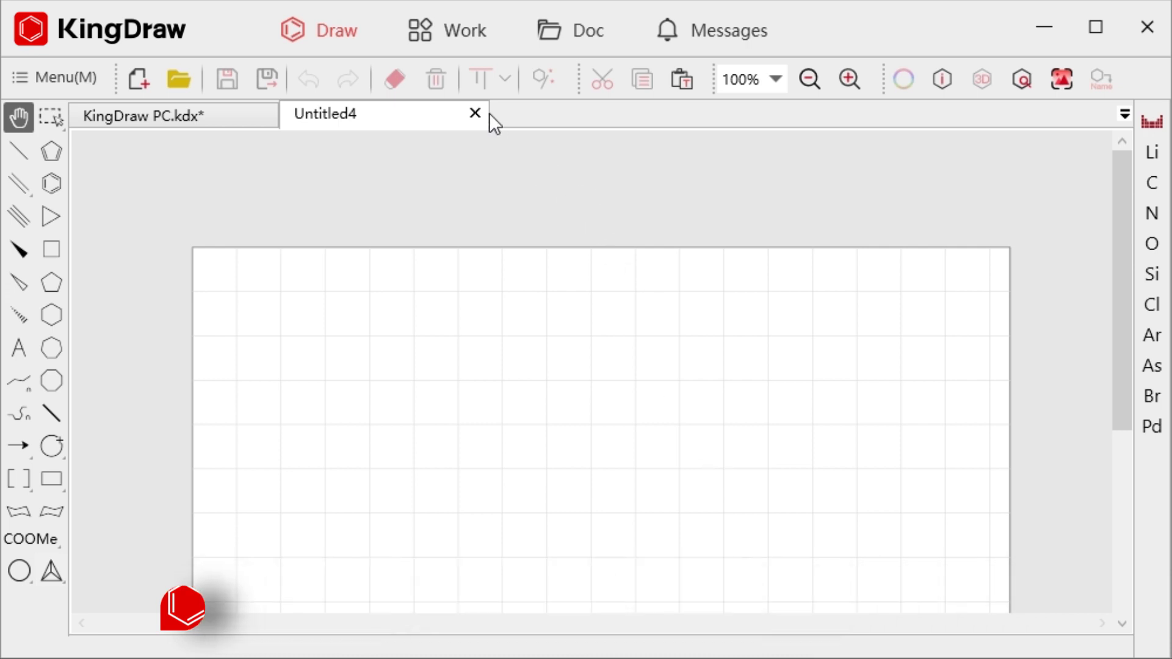
key("ctrl+w")
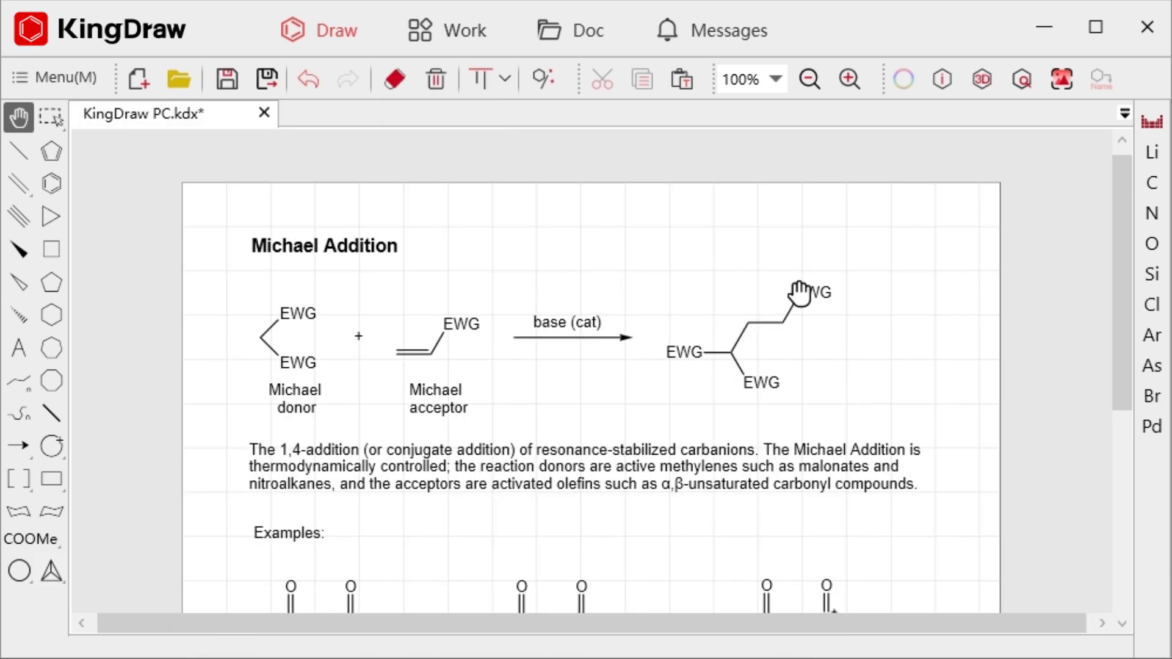
Change the page type back to Infinite in Page Setting.
left_click(85, 78)
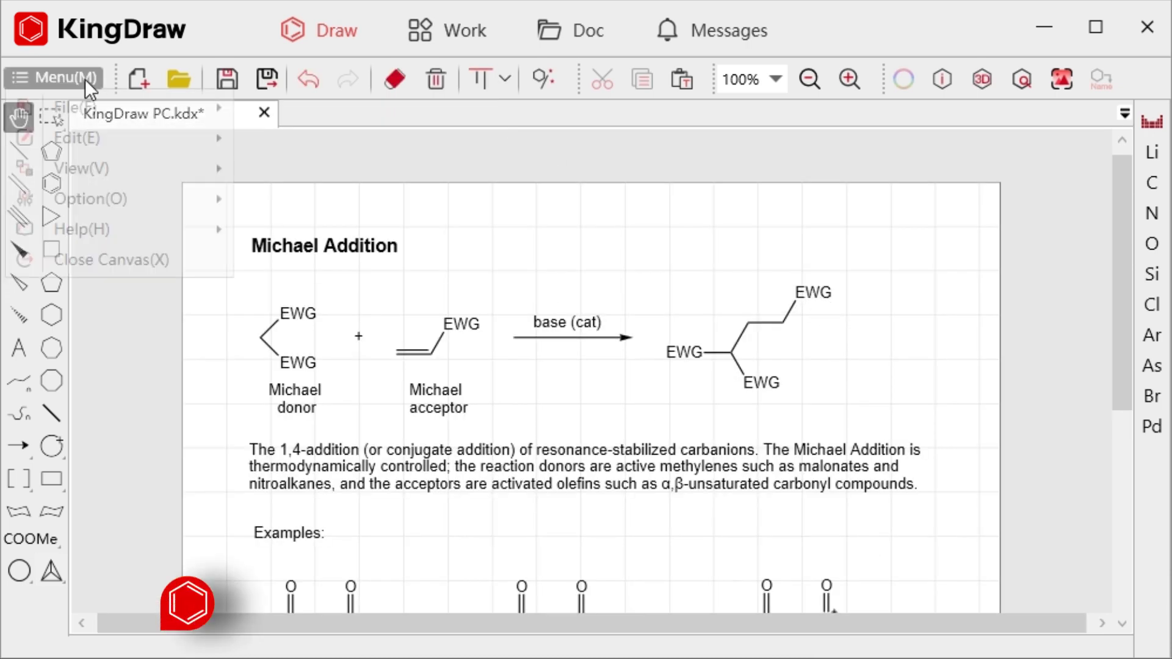
mouse_move(95, 104)
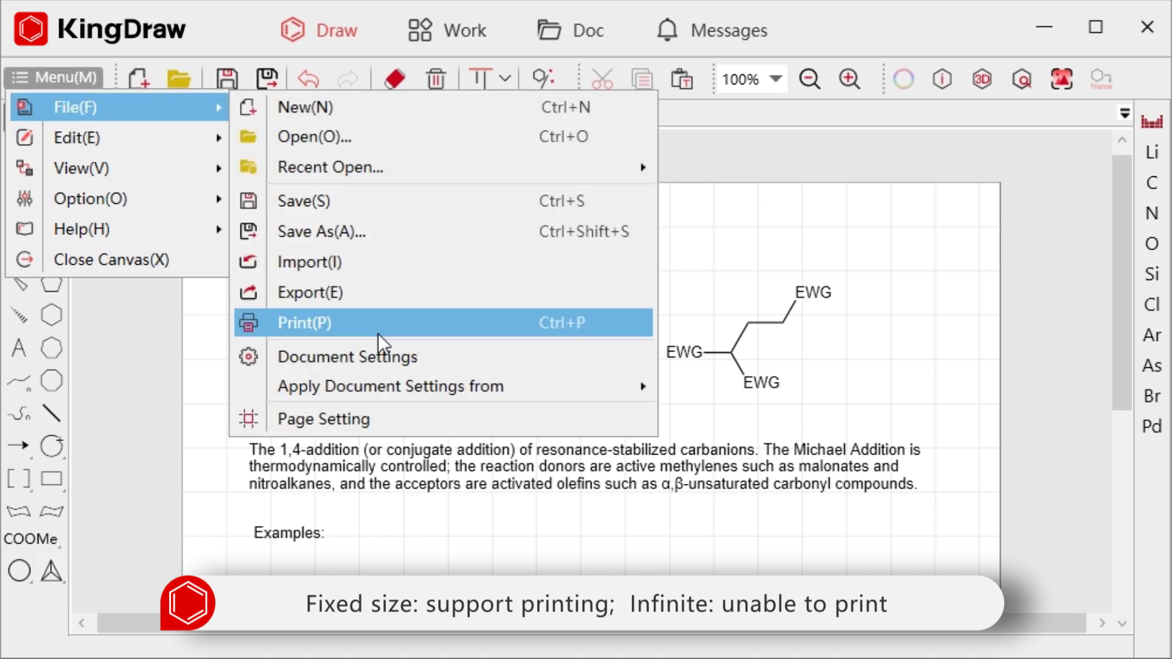
left_click(730, 326)
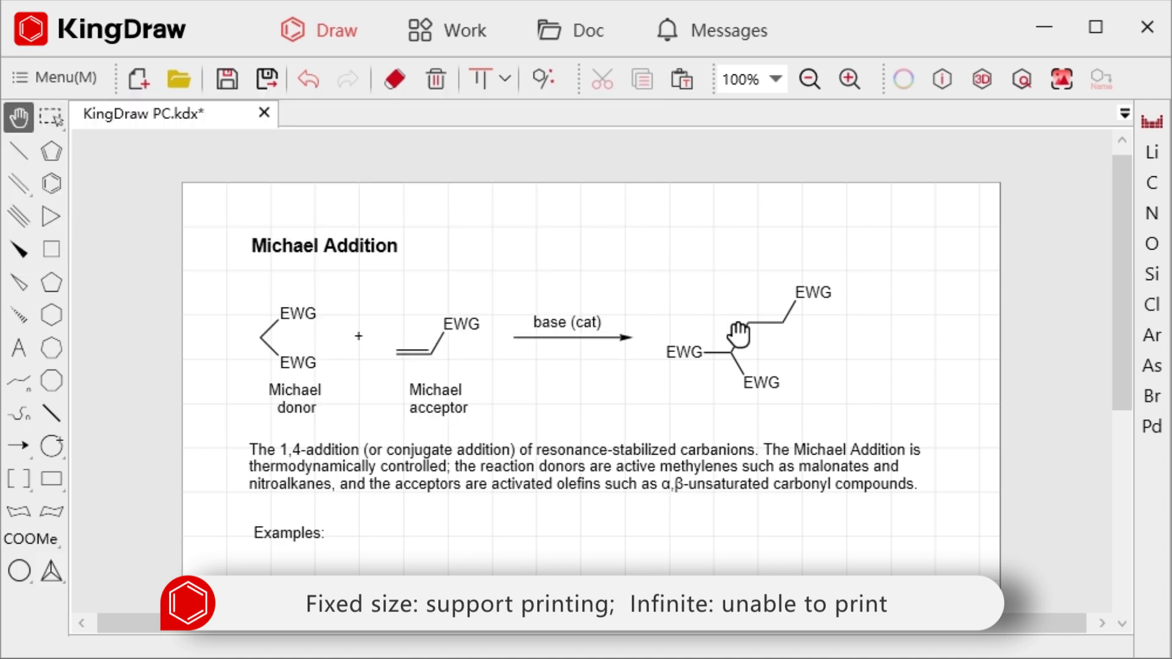
left_click(51, 72)
mouse_move(83, 105)
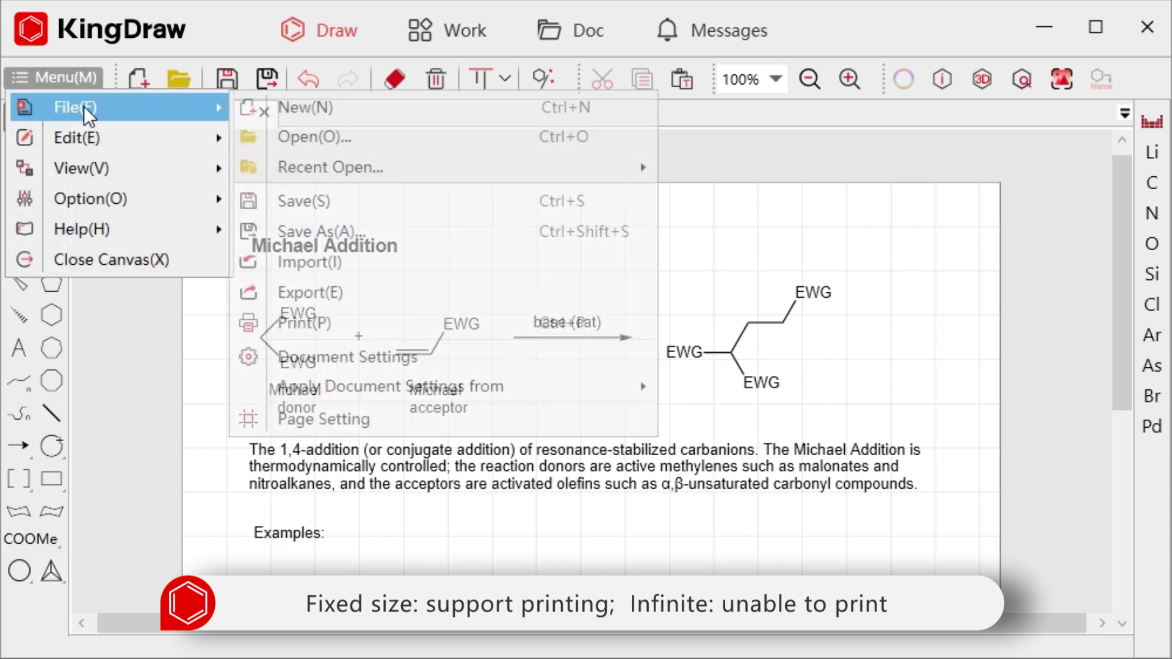
left_click(375, 420)
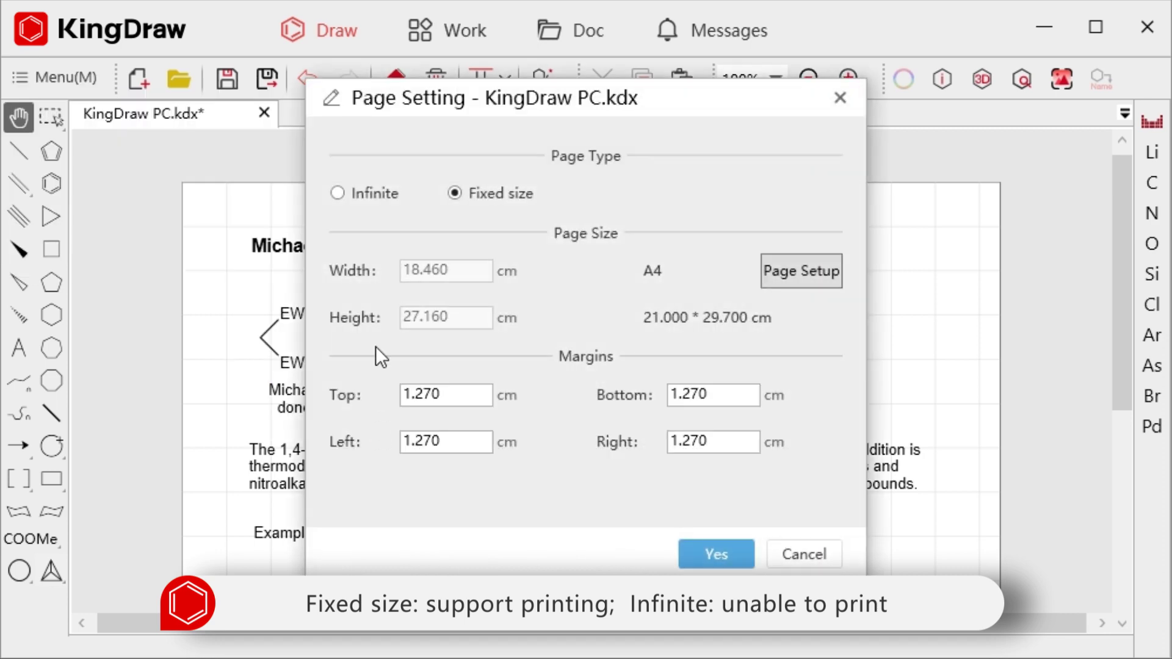
left_click(340, 193)
left_click(716, 554)
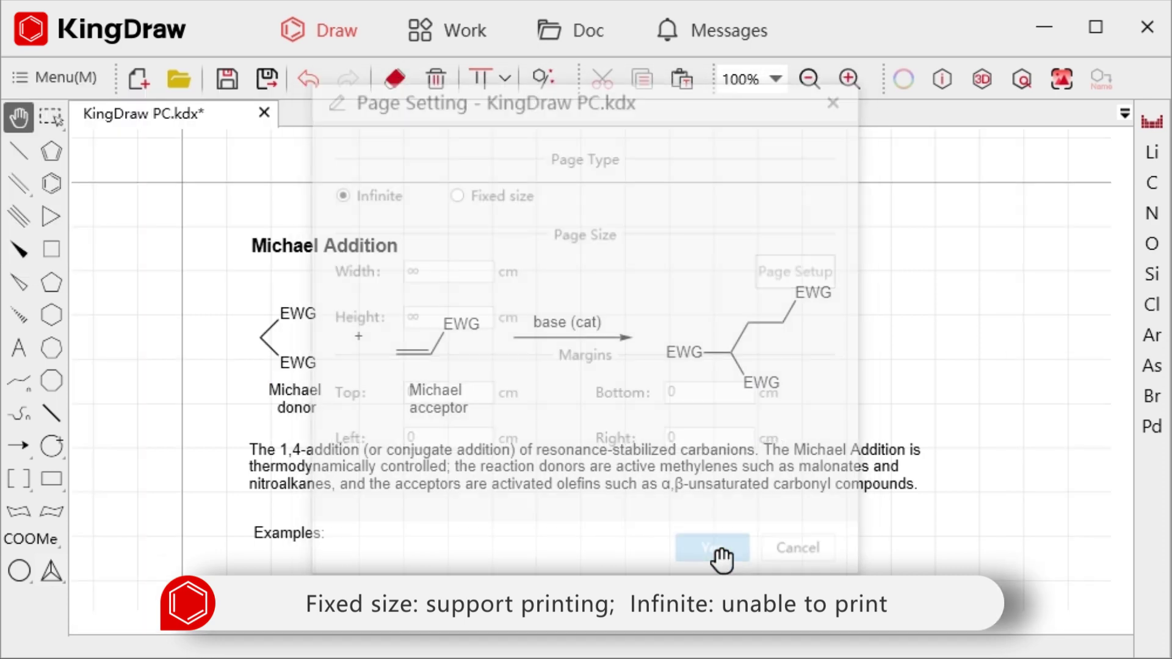
Try printing, which brings up the 'Please set the page size first!' warning.
left_click(86, 75)
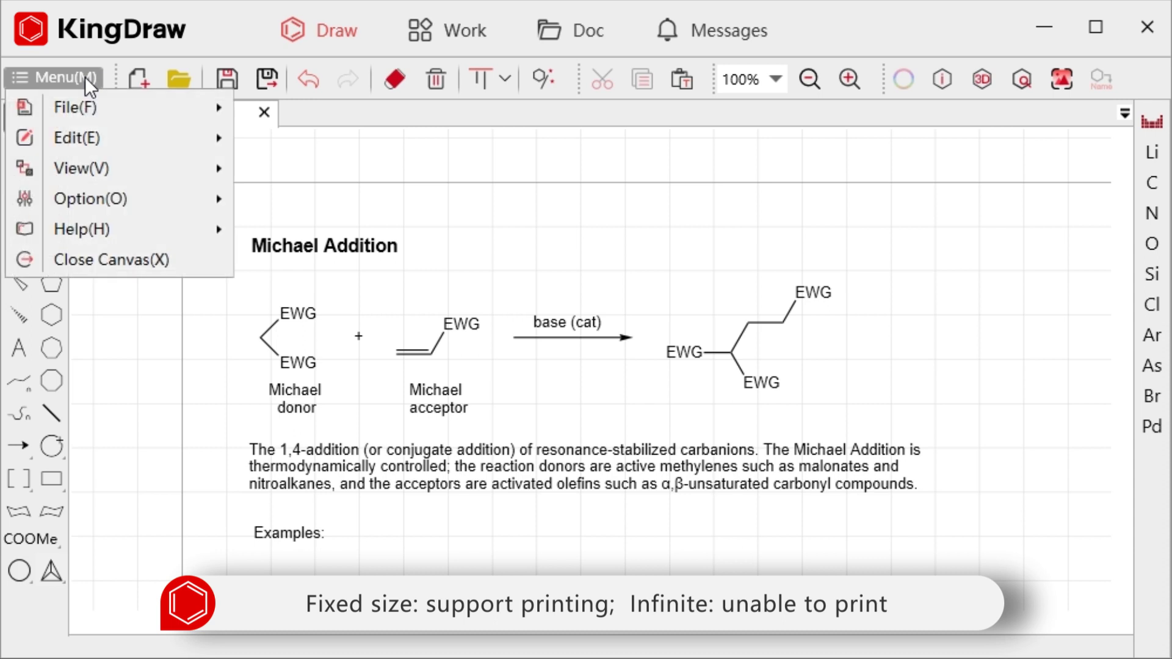
mouse_move(101, 105)
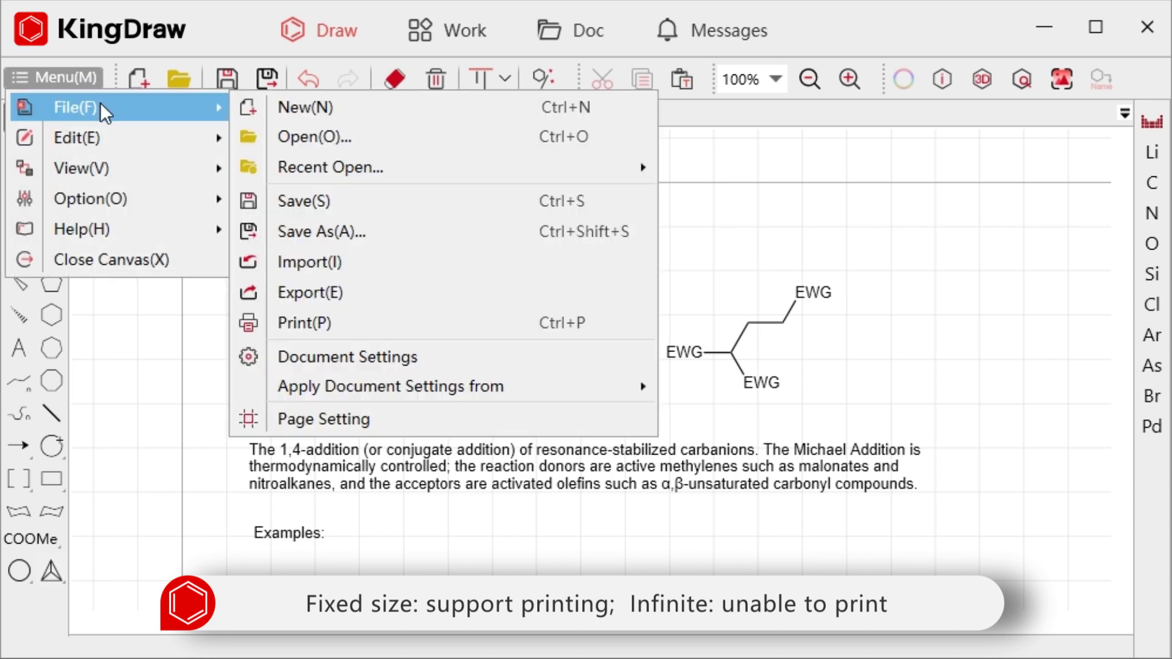
left_click(362, 322)
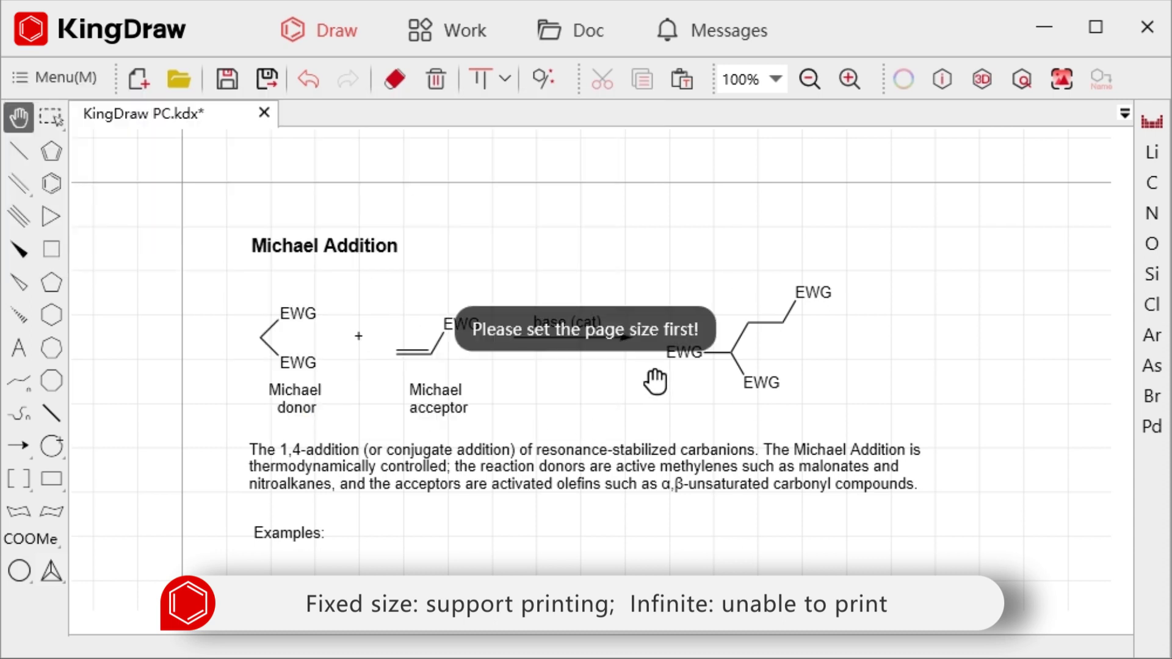